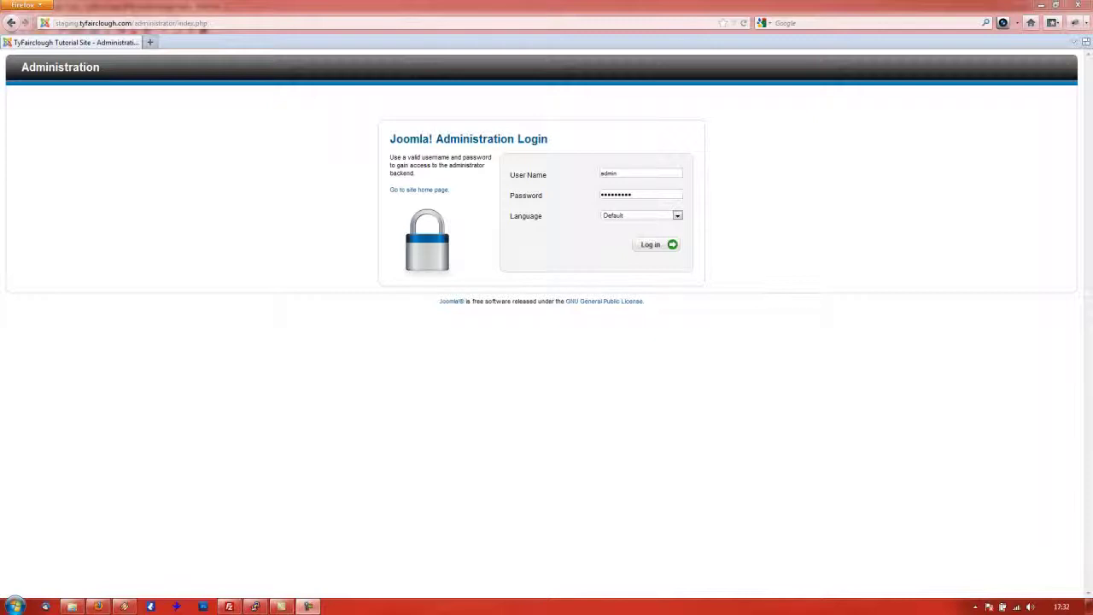
Step: Log in to the Joomla administration backend with the credentials already filled in
left_click(656, 246)
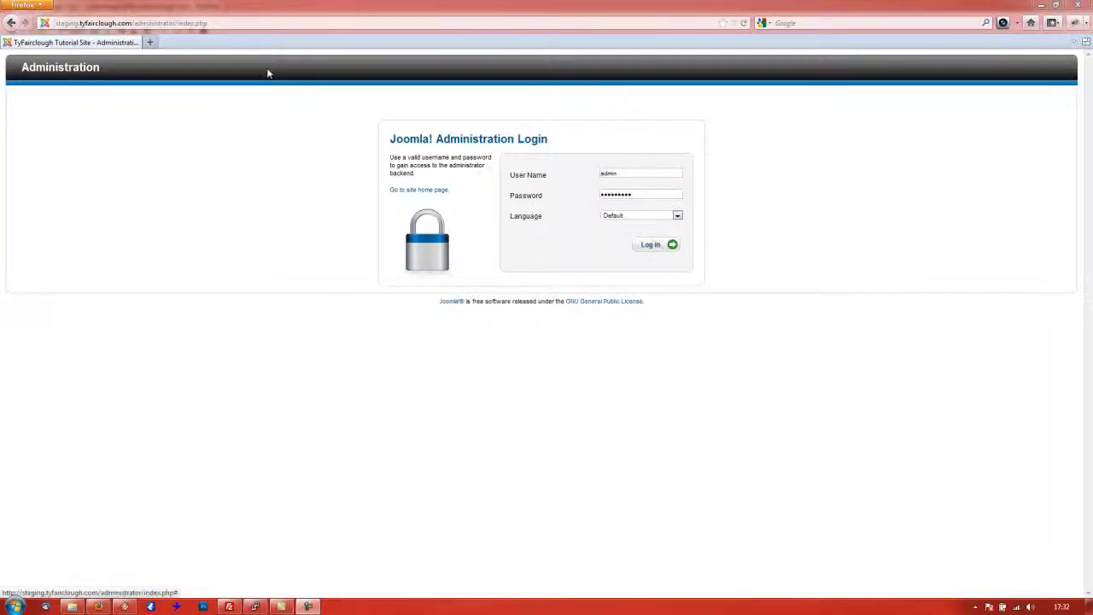
left_click(661, 248)
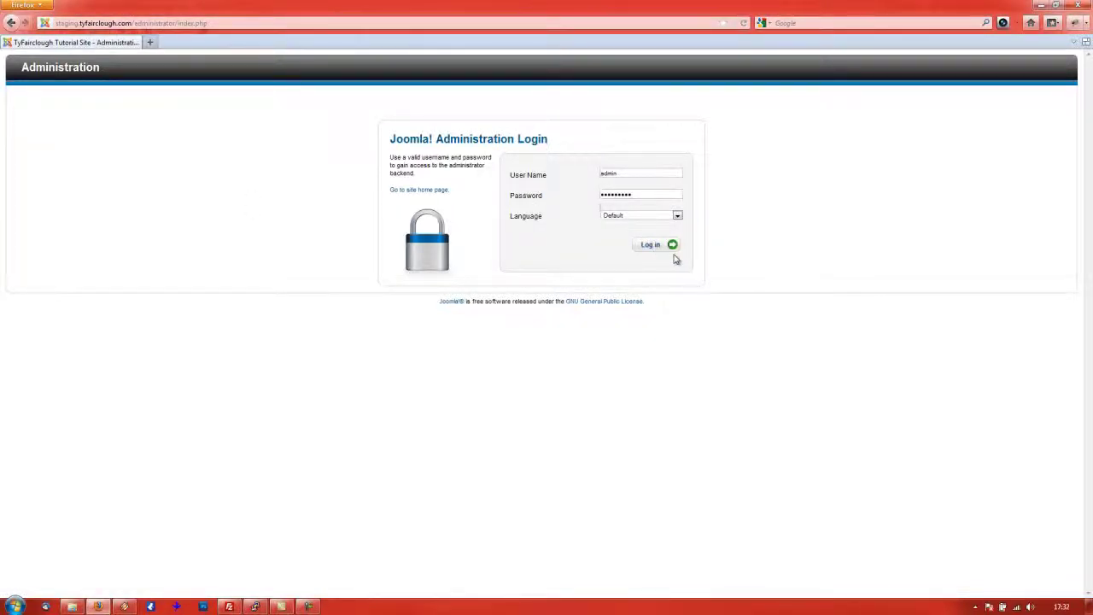
left_click(655, 246)
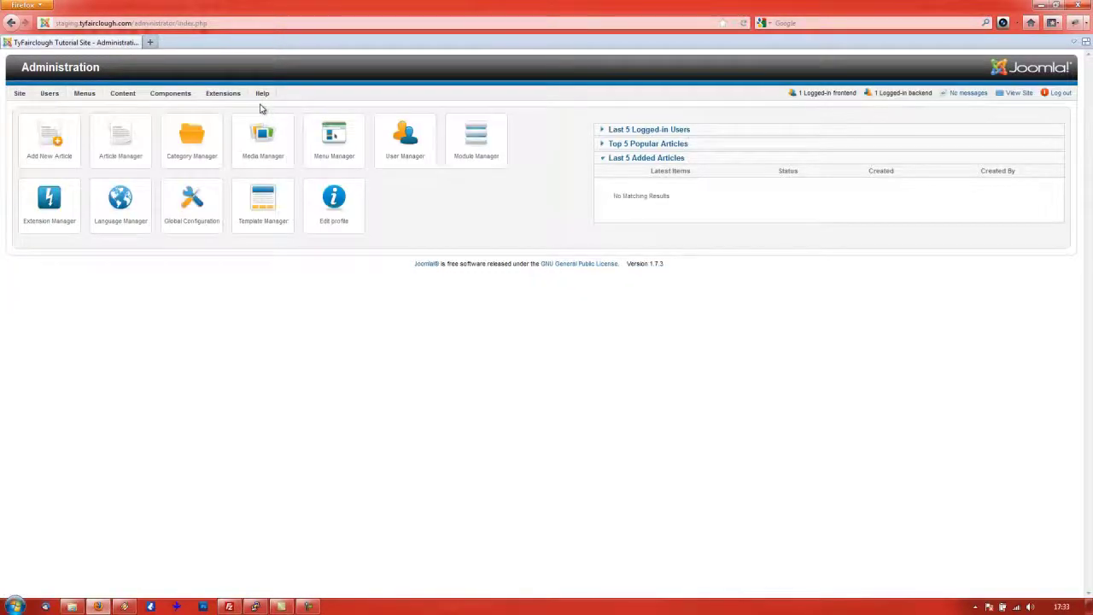
Step: Open the Extension Manager's install page and check where a package file is chosen, without selecting one
mouse_move(229, 96)
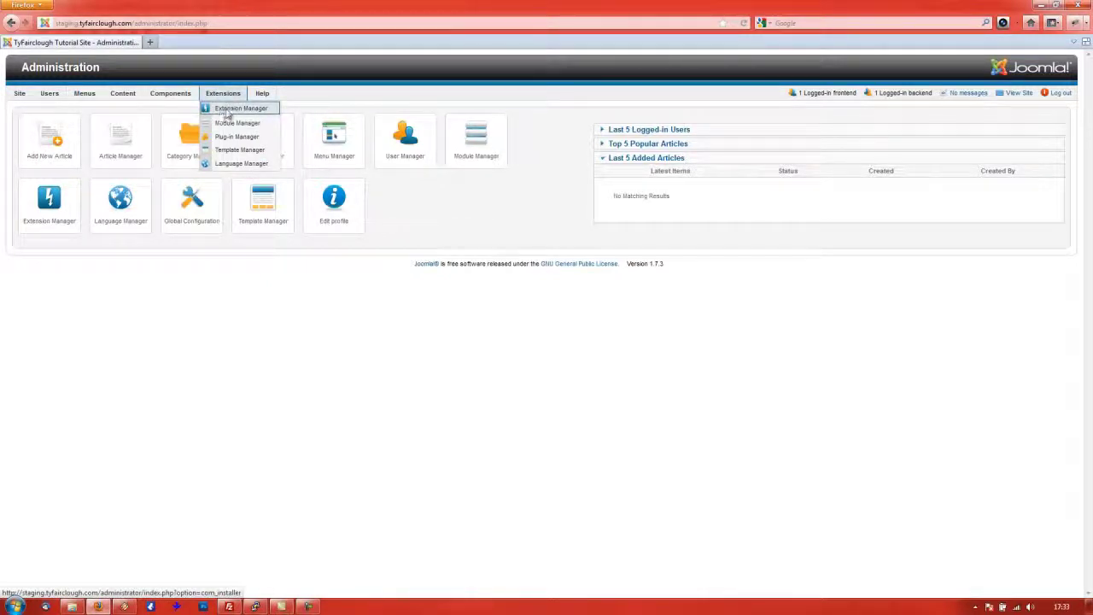
left_click(58, 201)
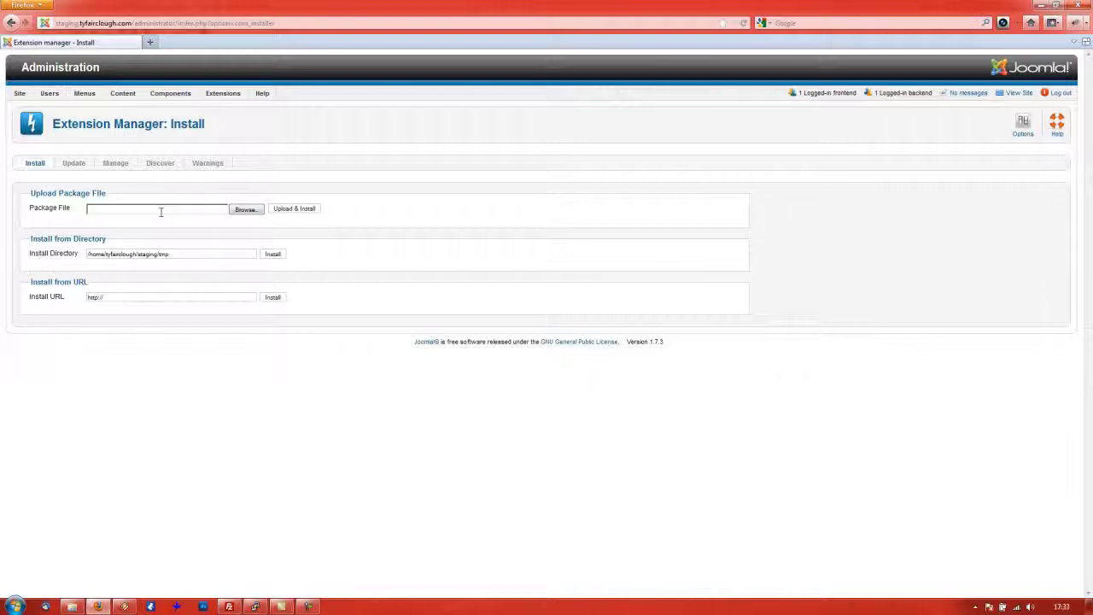
left_click(236, 212)
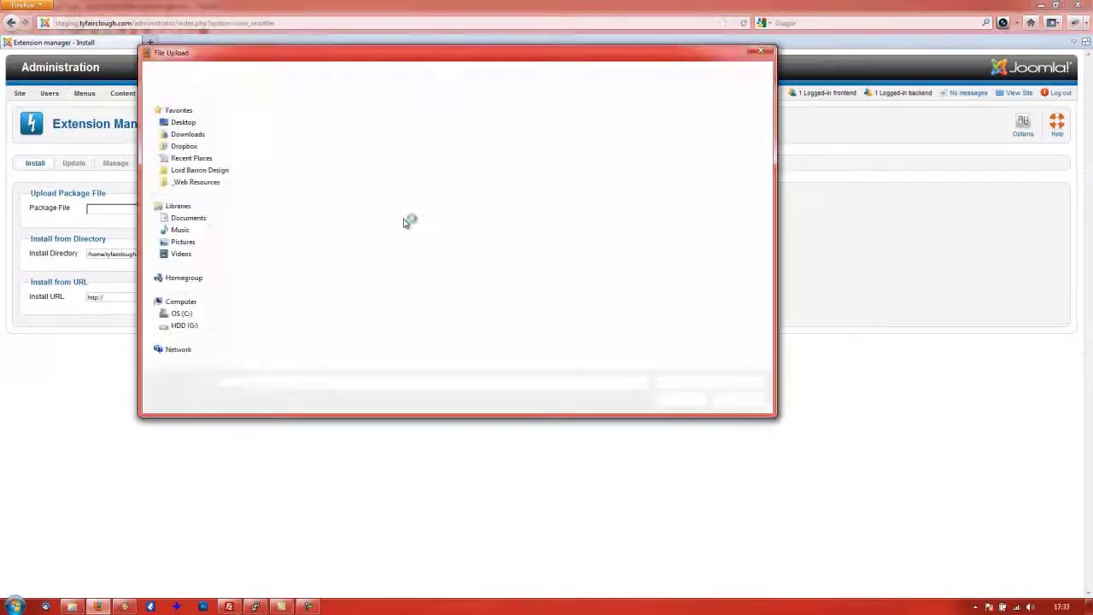
left_click(756, 404)
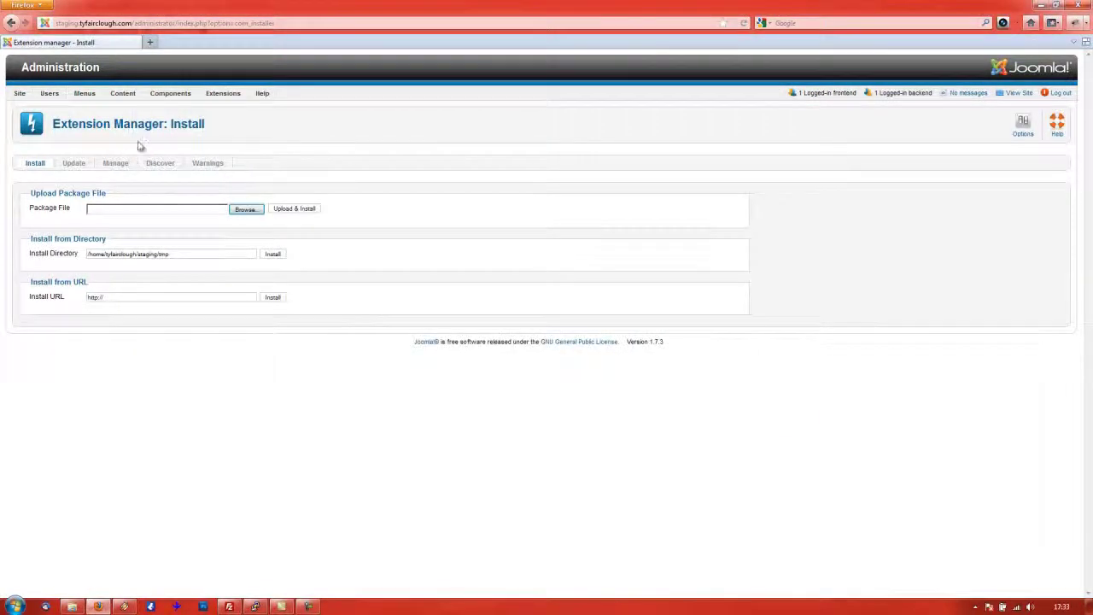
Step: Search google.co.uk for "akeeba backup" in a new browser tab and open the AkeebaBackup.com website
left_click(150, 43)
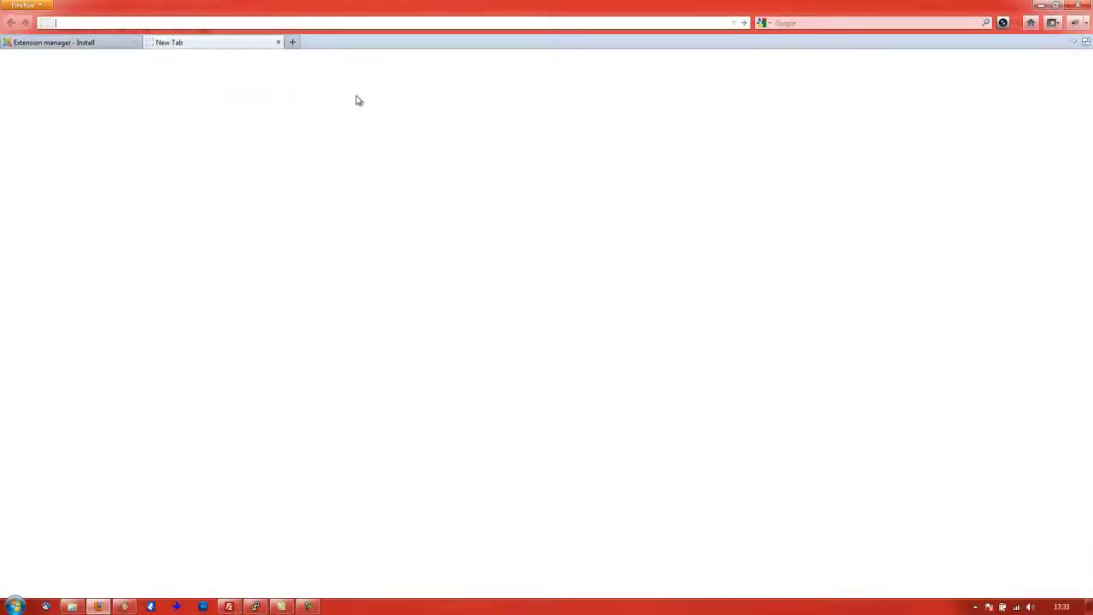
type("google.co.")
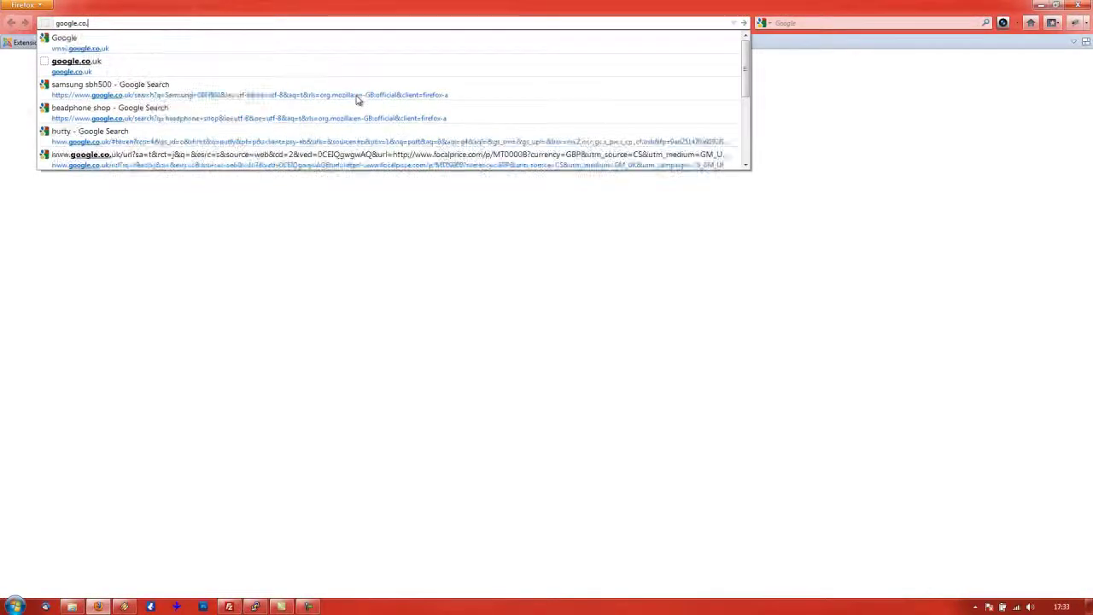
type("uk")
key("Return")
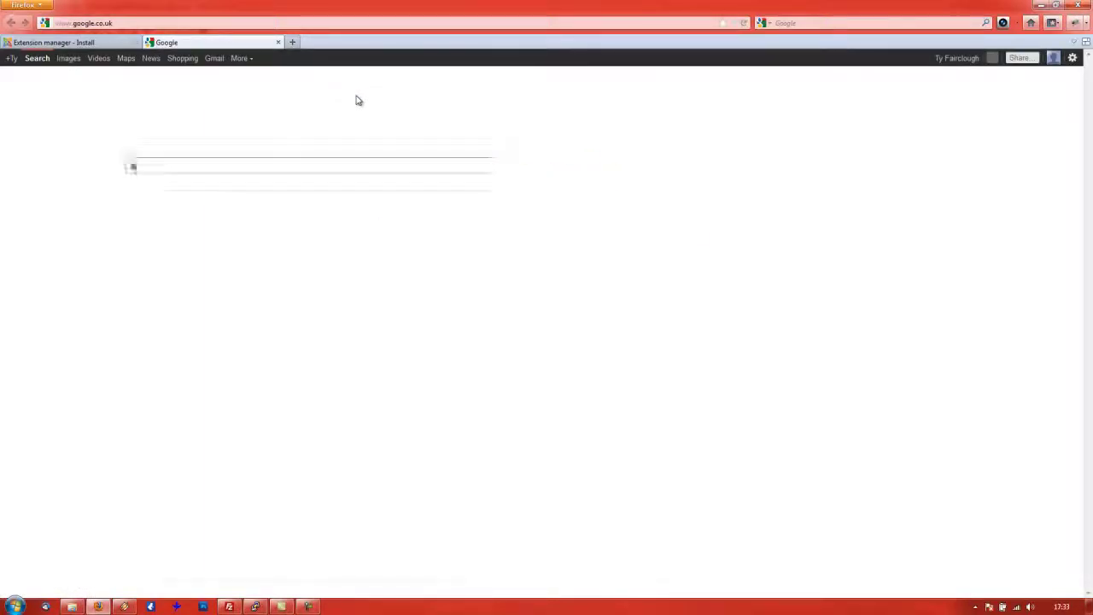
type("akeeba back")
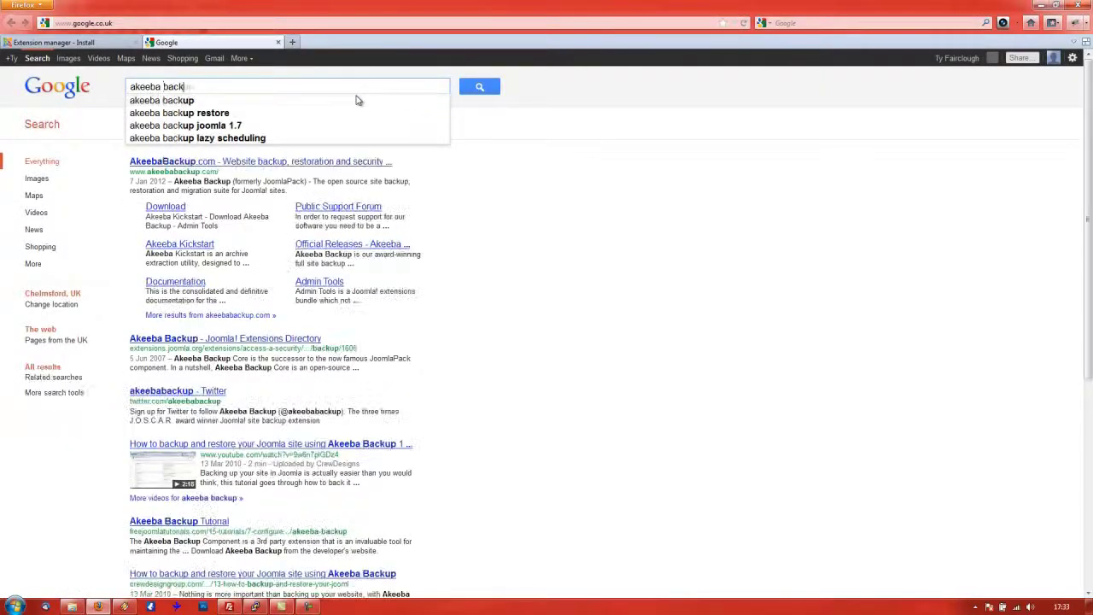
left_click(358, 100)
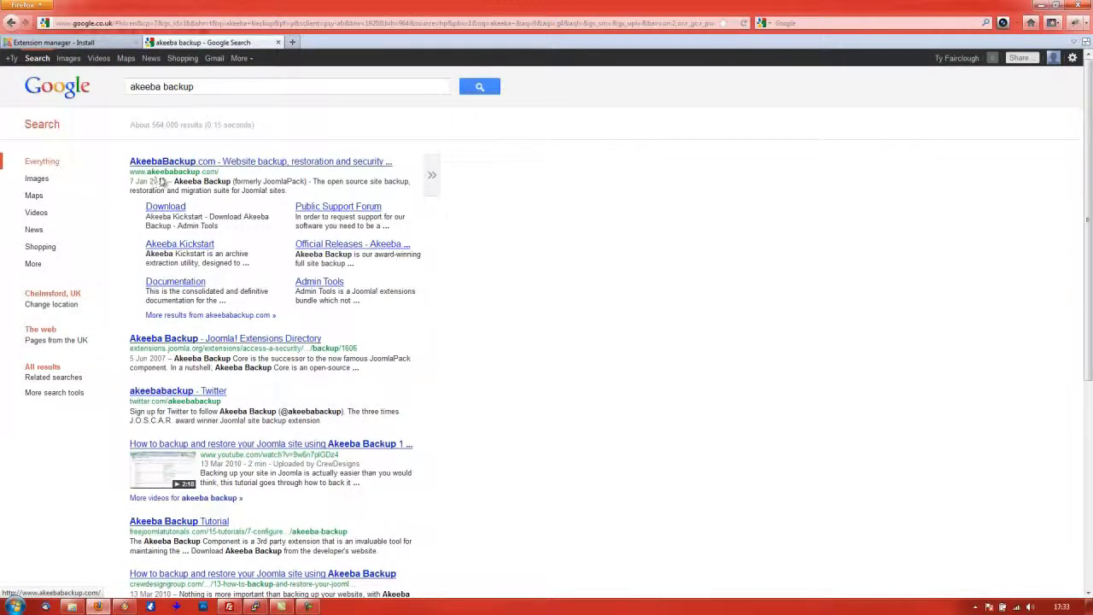
left_click(252, 164)
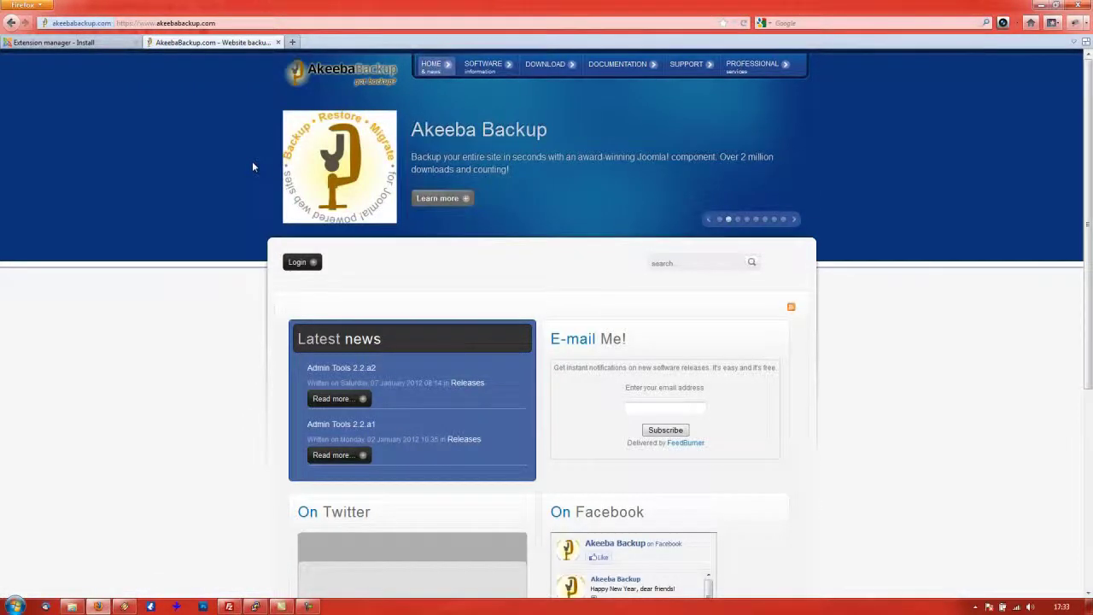
mouse_move(545, 67)
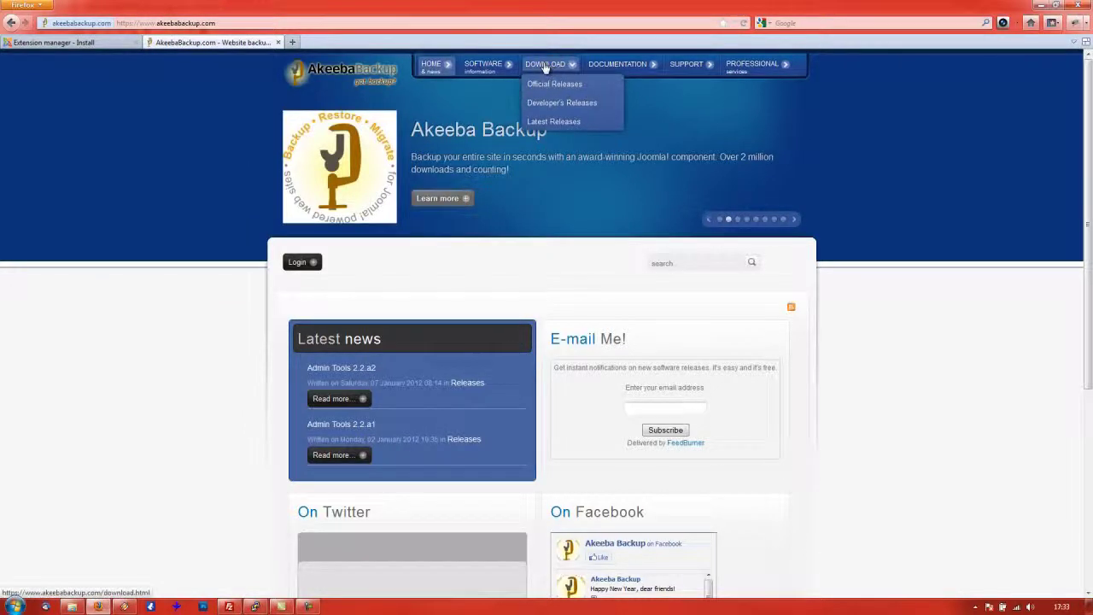
mouse_move(487, 67)
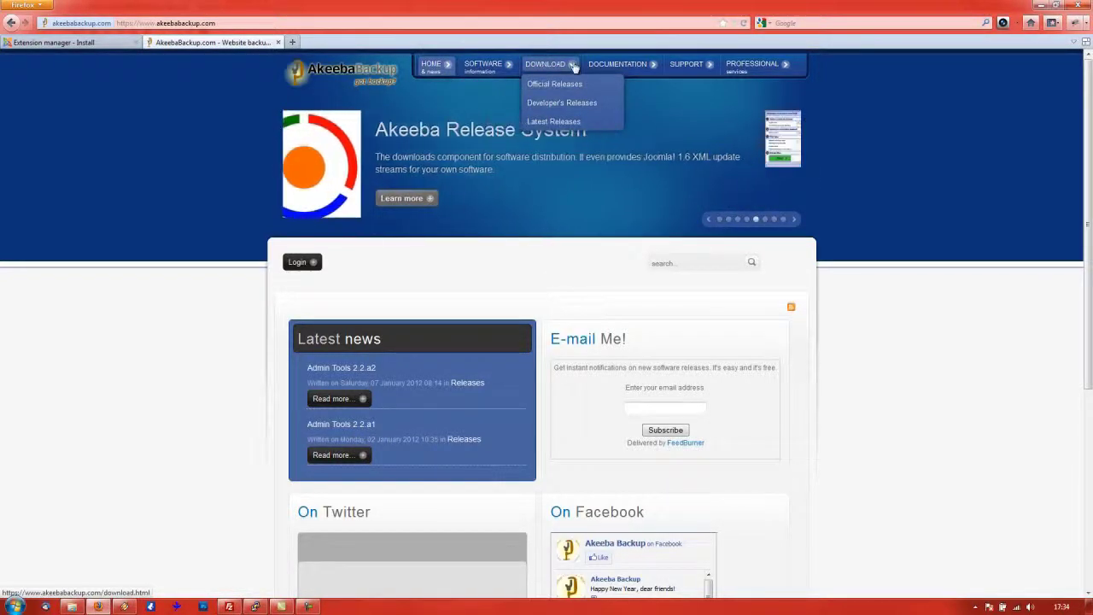
mouse_move(633, 67)
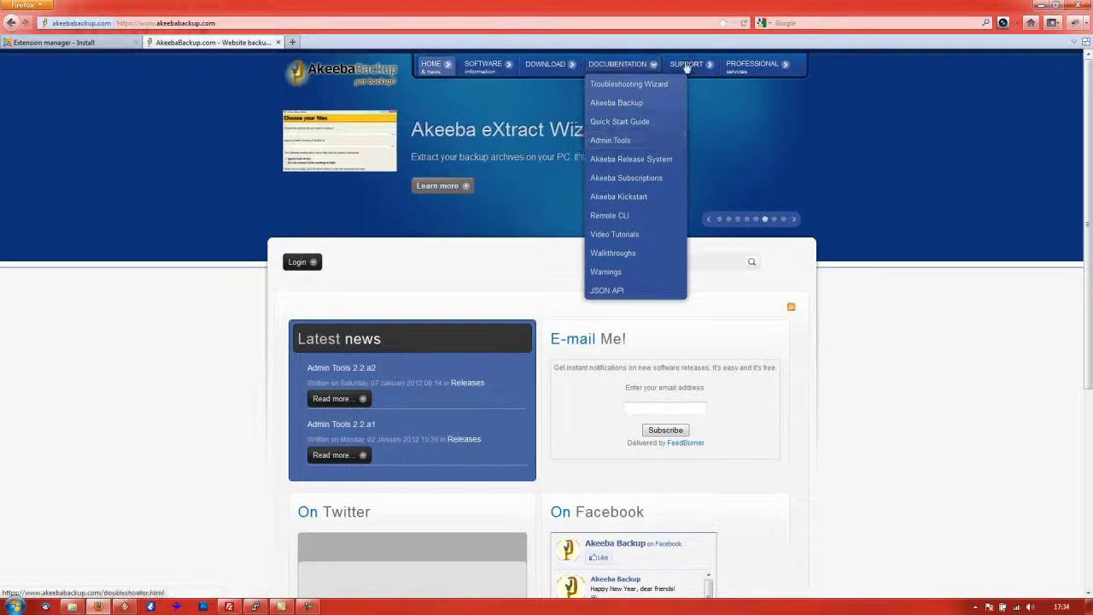
mouse_move(686, 67)
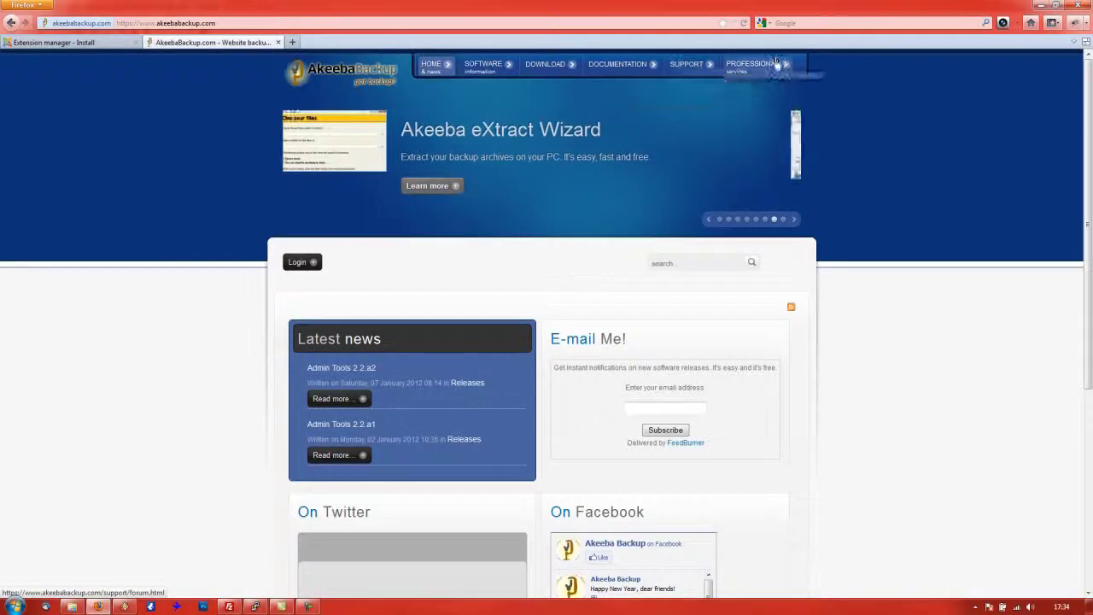
mouse_move(752, 67)
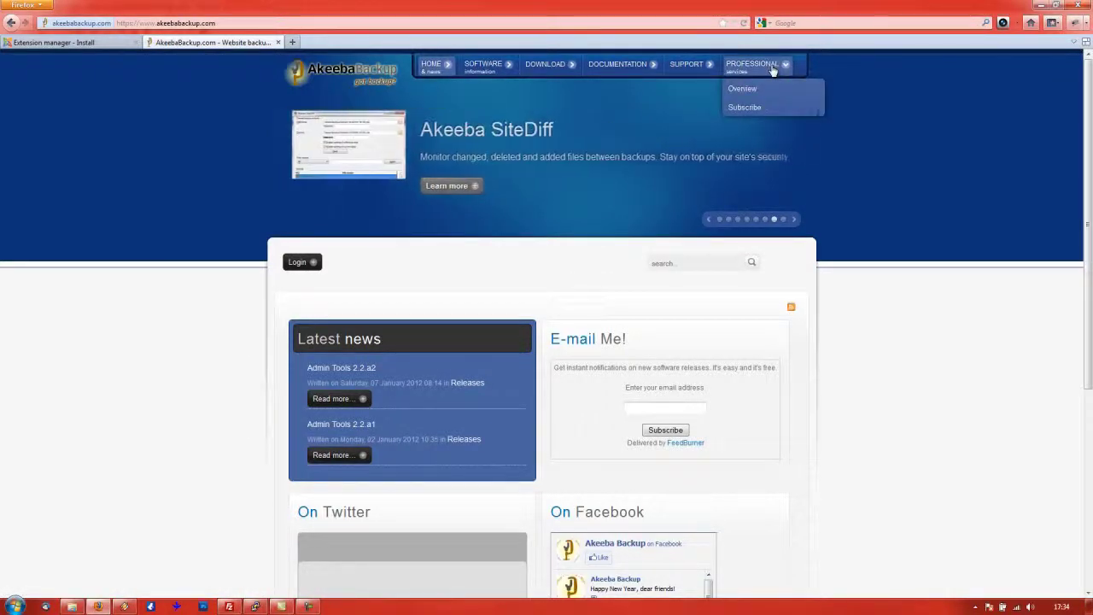
Step: Open the Akeeba Backup category within the site's official releases
left_click(566, 66)
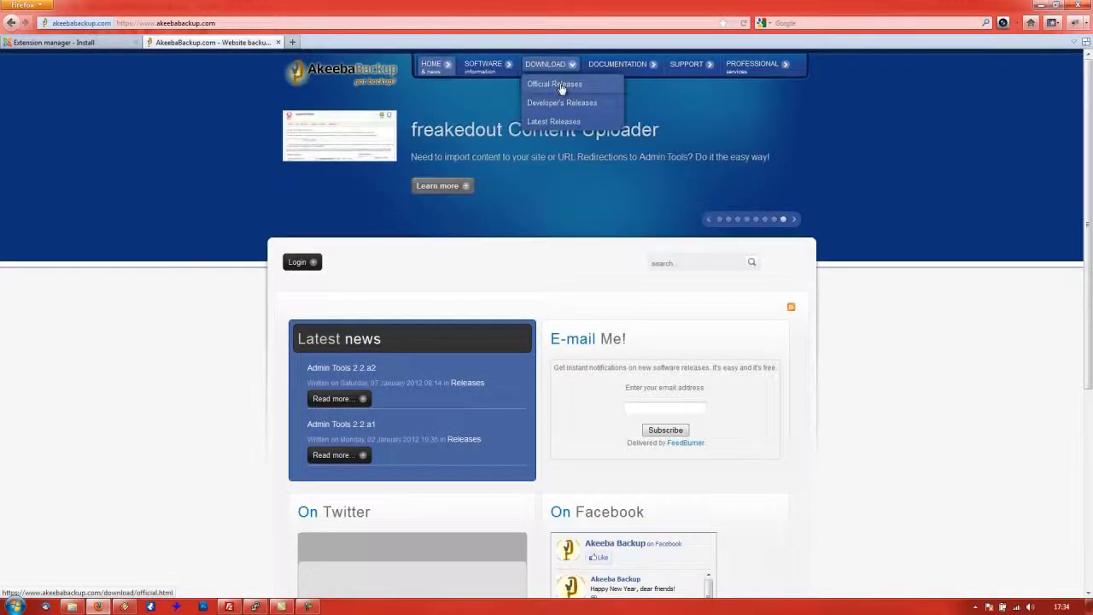
left_click(563, 84)
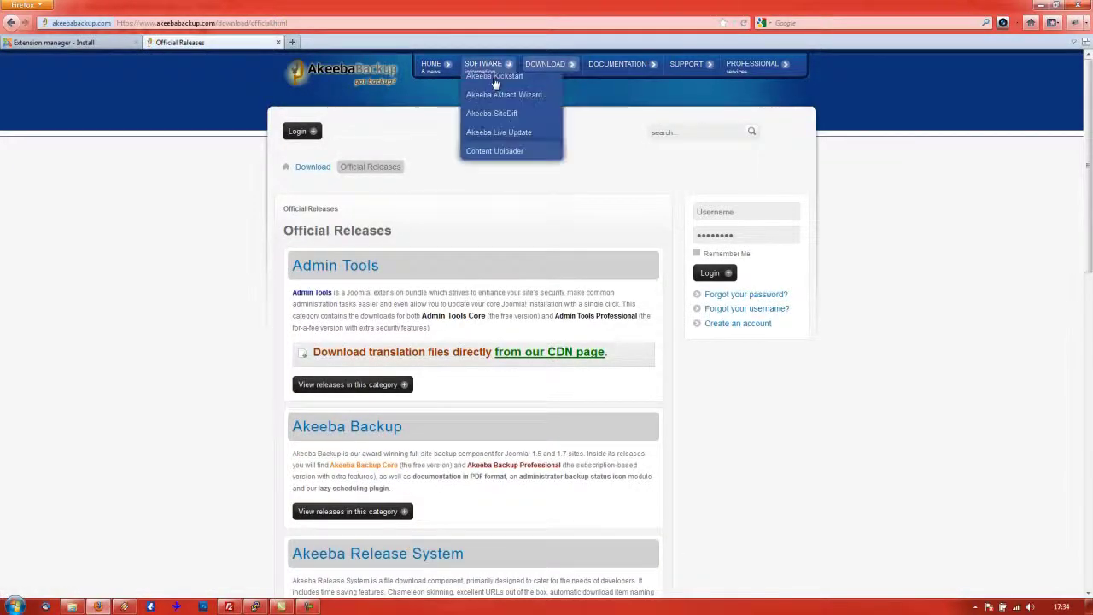
scroll(496, 86, "down", 3)
left_click(330, 296)
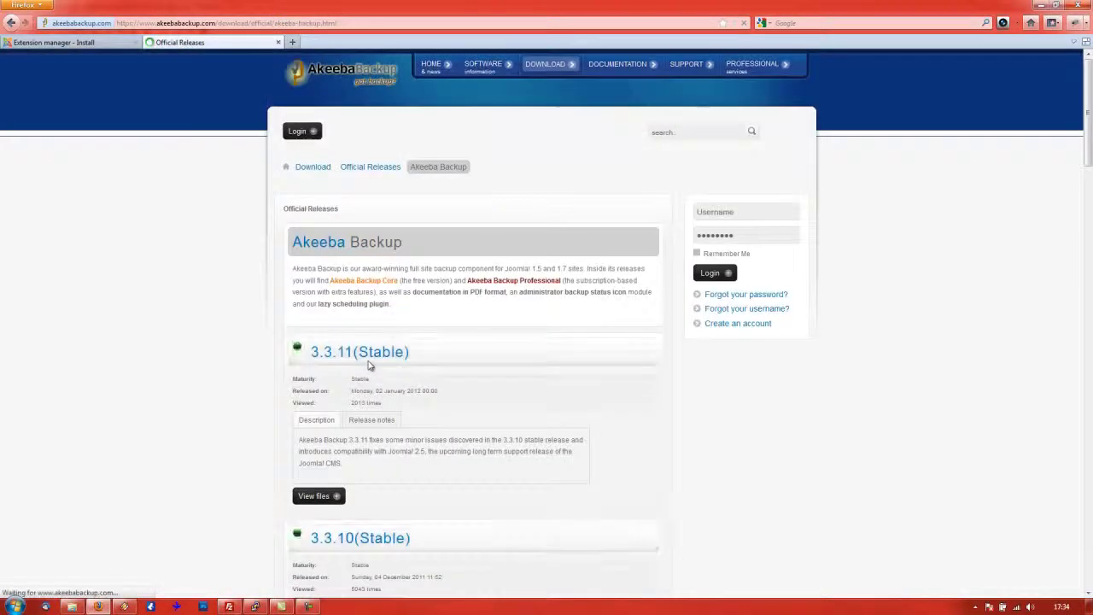
Step: Open the files of the 3.3.11 (Stable) release and request the Akeeba Backup Core download
scroll(329, 331, "down", 1)
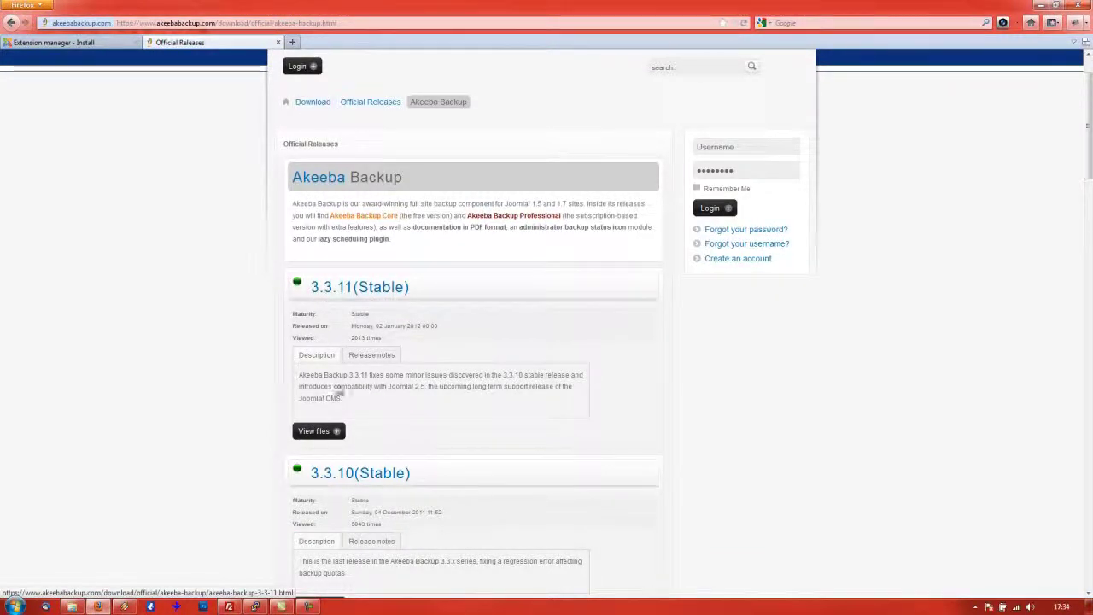
left_click(334, 432)
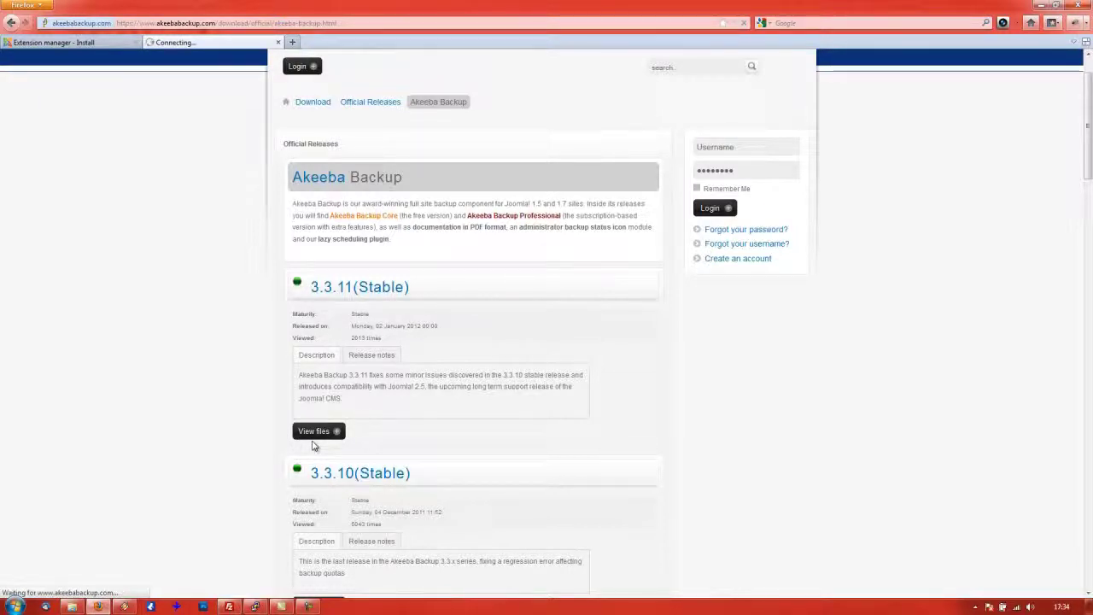
left_click(313, 435)
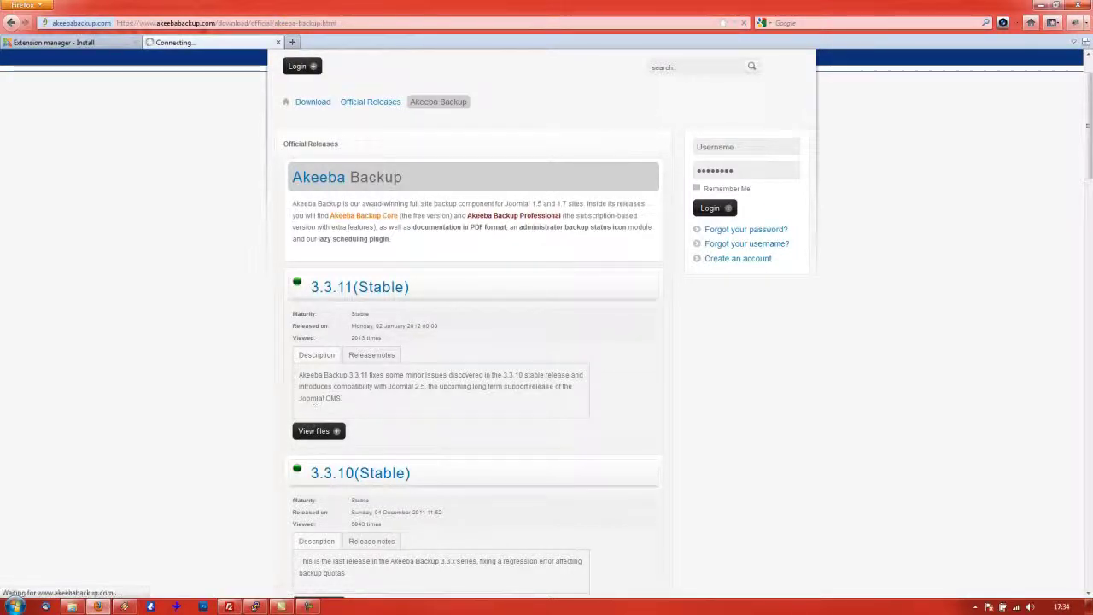
scroll(336, 354, "down", 1)
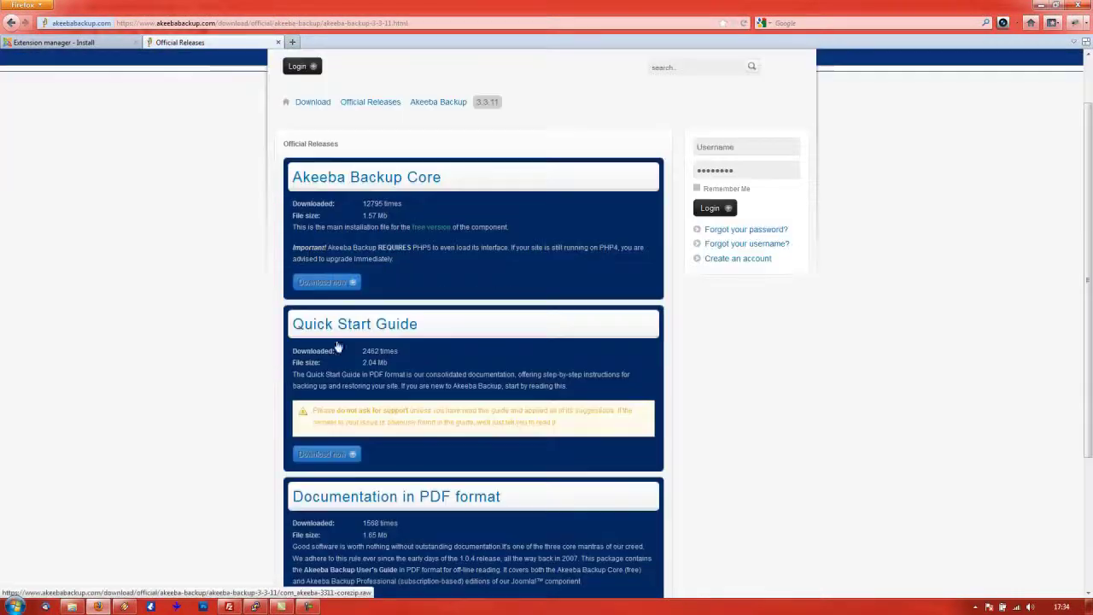
left_click(333, 290)
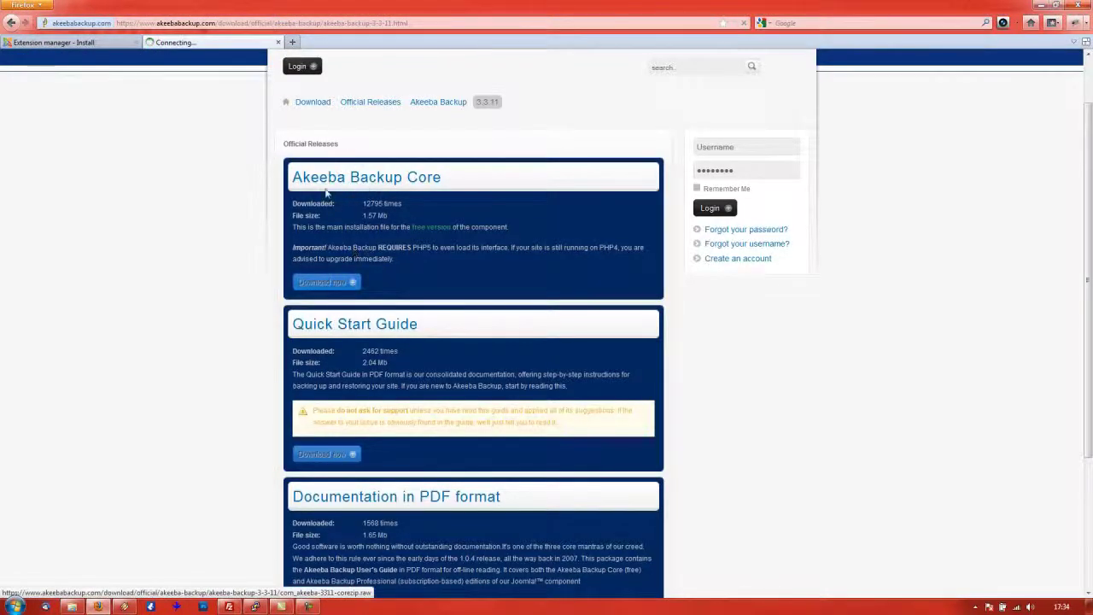
Step: Move the download dialog for com_akeeba-3.3.11-core.zip aside and cancel it
left_click_drag(389, 145, 621, 125)
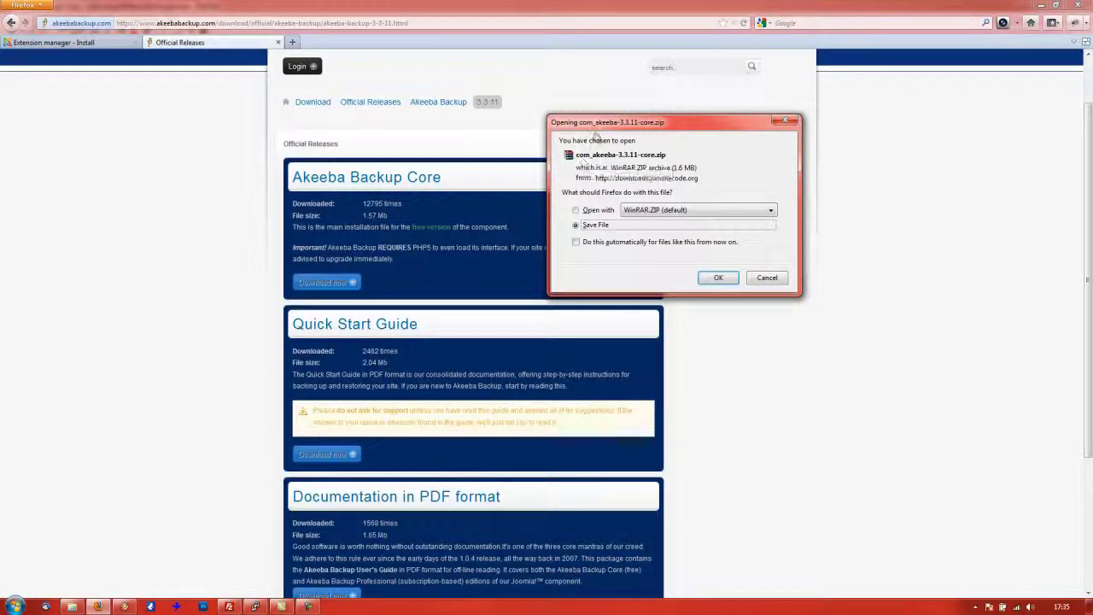
left_click_drag(615, 122, 771, 86)
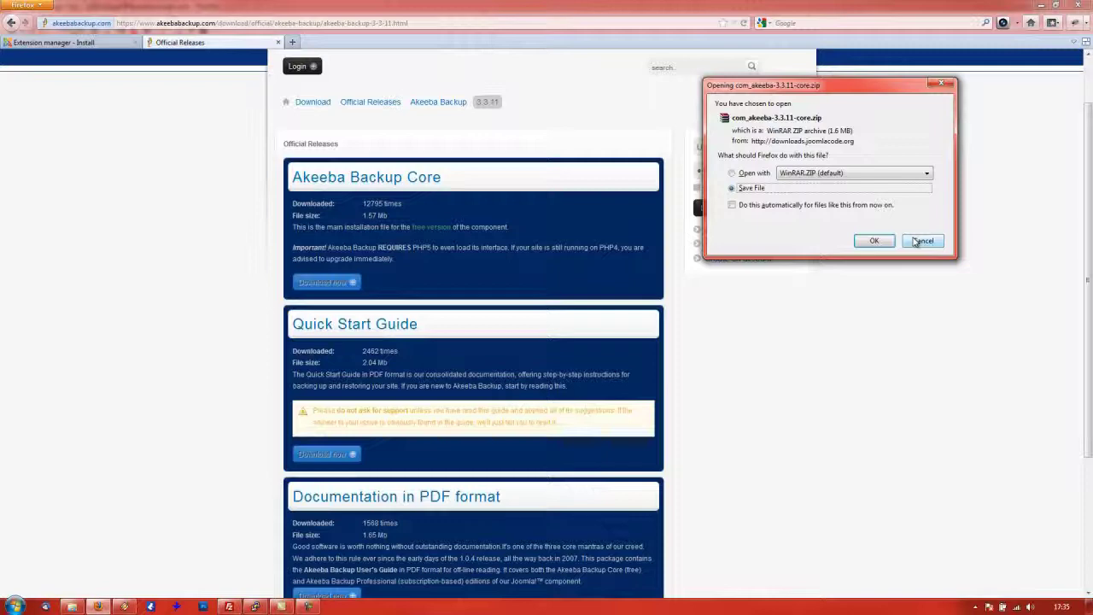
left_click(917, 242)
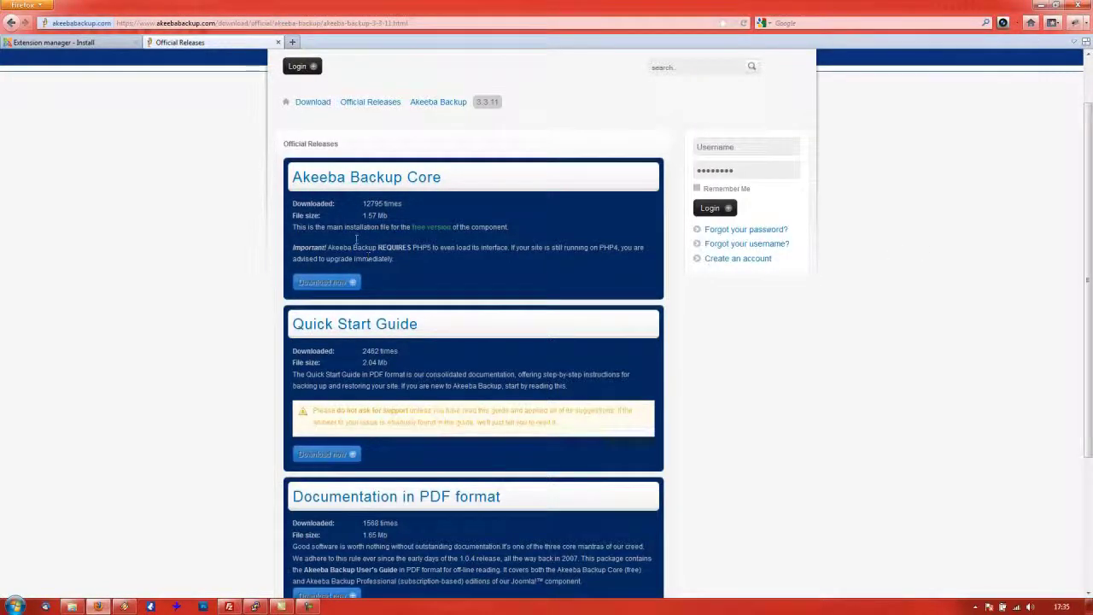
Step: Return to the Akeeba Backup release list and examine the Joomla compatibility note in the 3.3.11 description
scroll(397, 243, "down", 5)
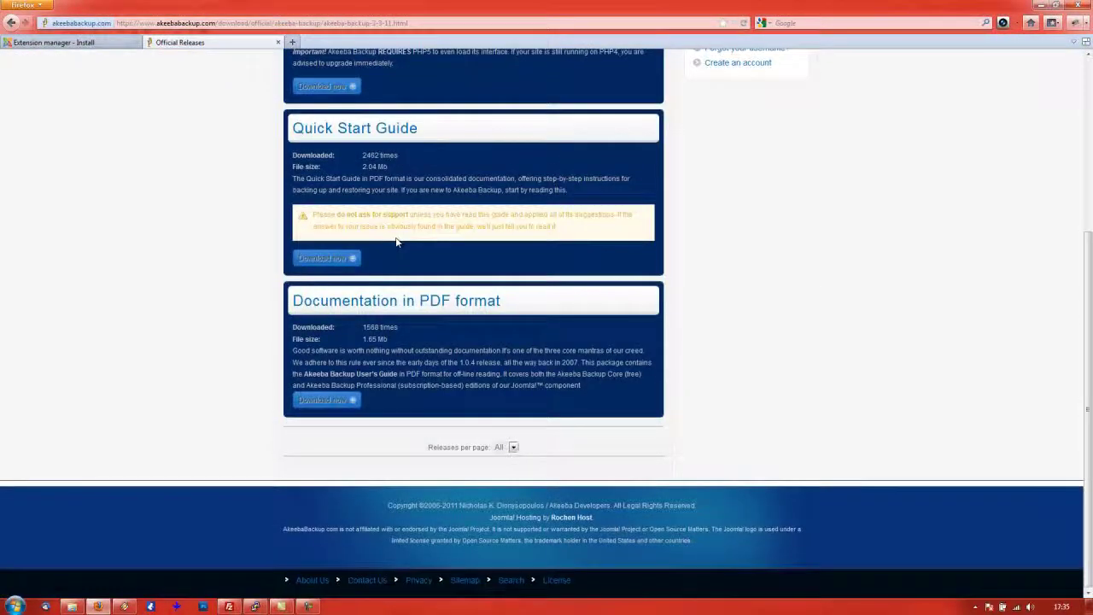
scroll(395, 242, "up", 6)
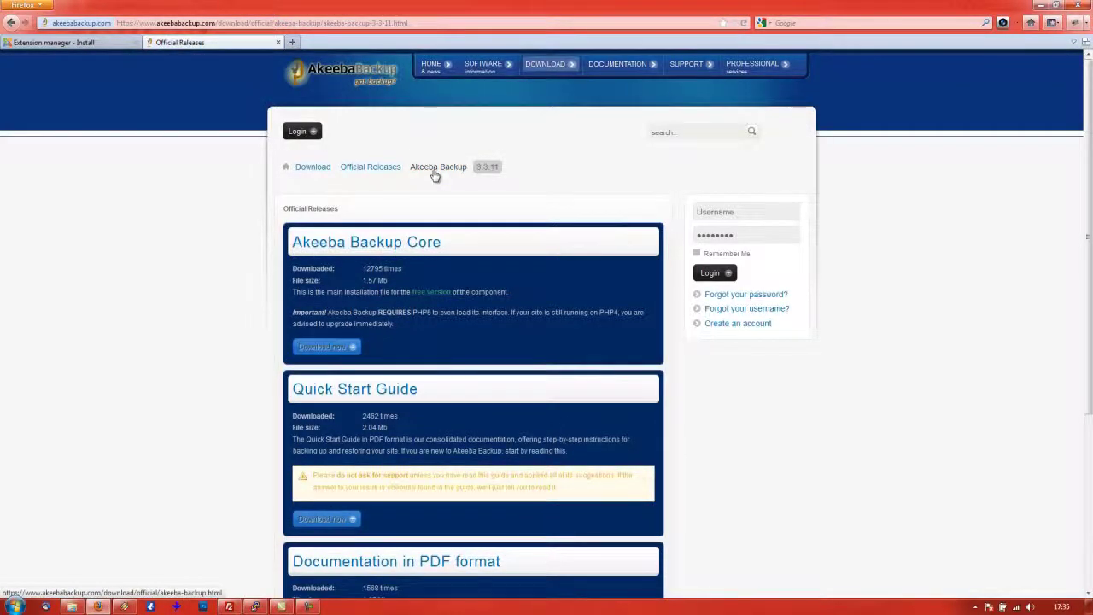
left_click(433, 169)
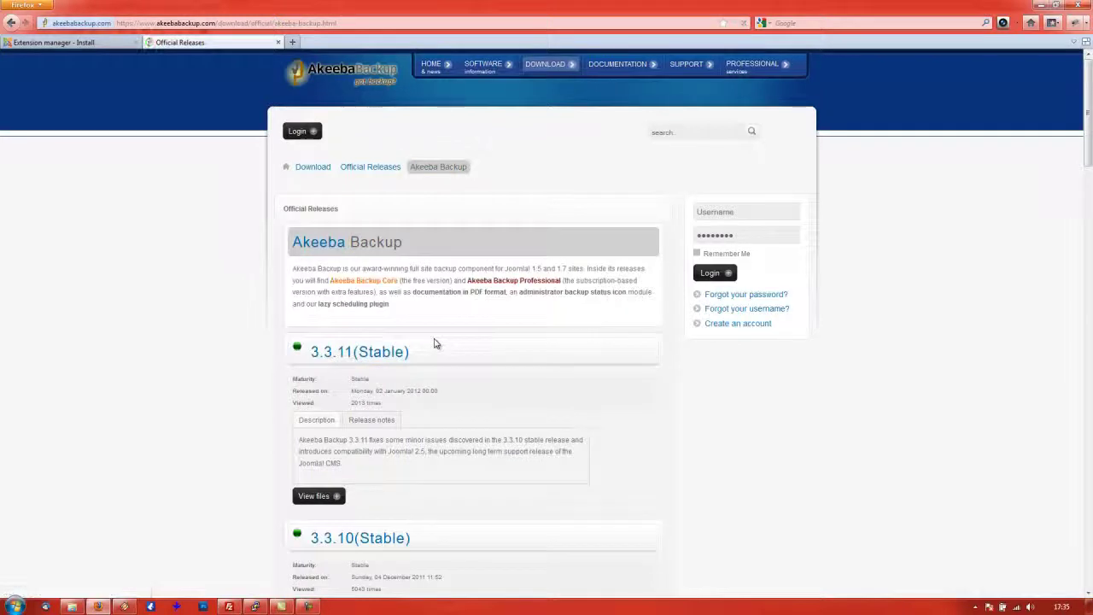
scroll(417, 350, "down", 3)
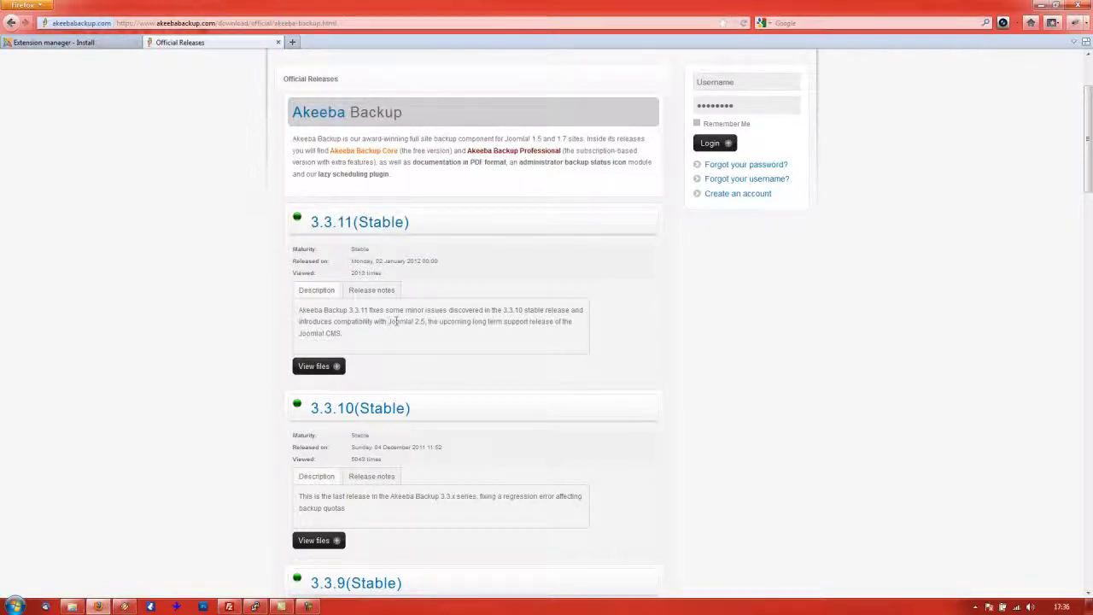
left_click_drag(359, 322, 426, 321)
left_click(429, 322)
Step: Open the files of the 3.3.11 (Stable) release and save the Akeeba Backup Core package com_akeeba-3.3.11-core.zip
left_click(312, 366)
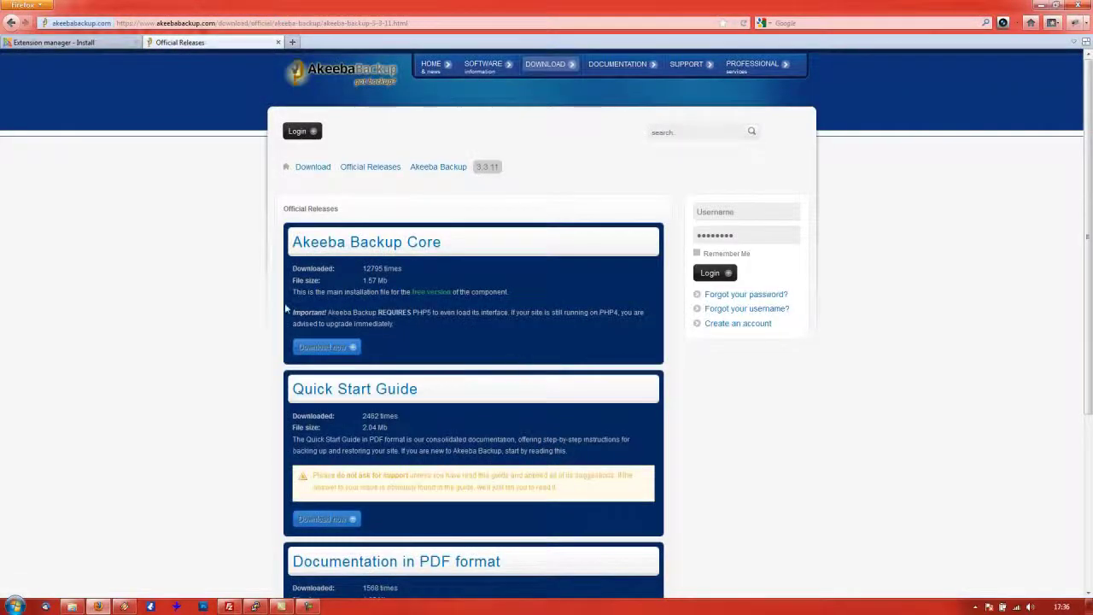
left_click(336, 349)
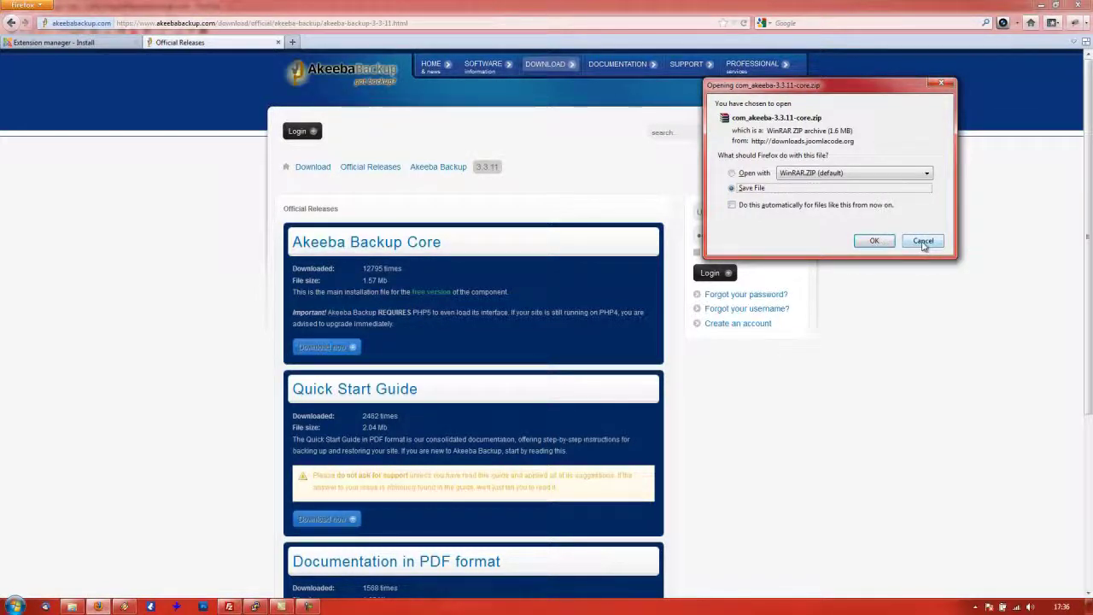
left_click(875, 243)
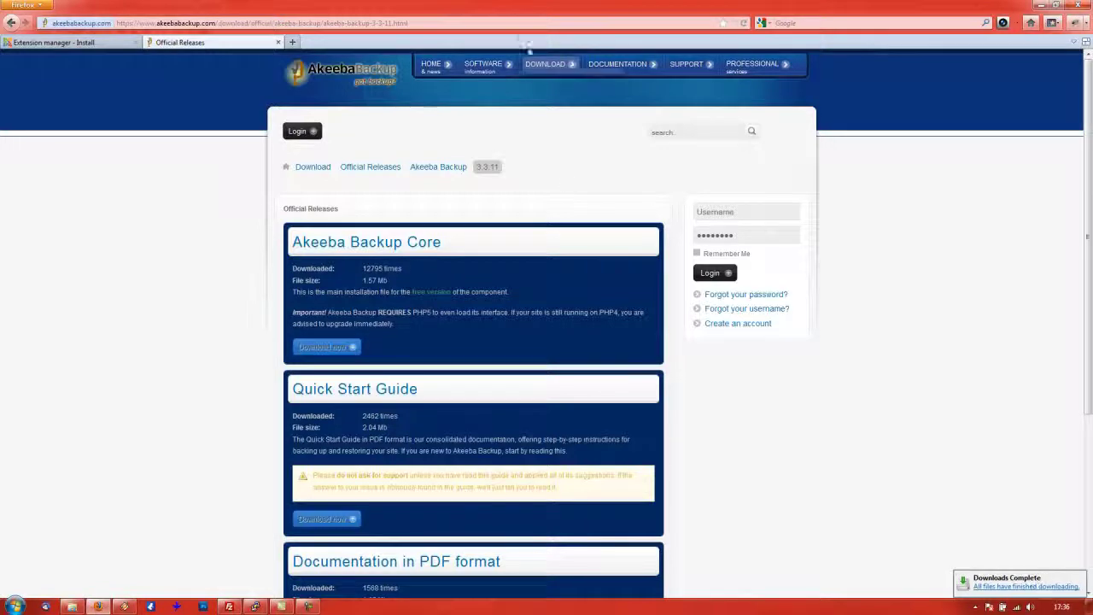
Step: In the Joomla Extension Manager, choose com_akeeba-3.3.11-core.zip from the Downloads folder as the package file, then upload and install it
left_click(51, 41)
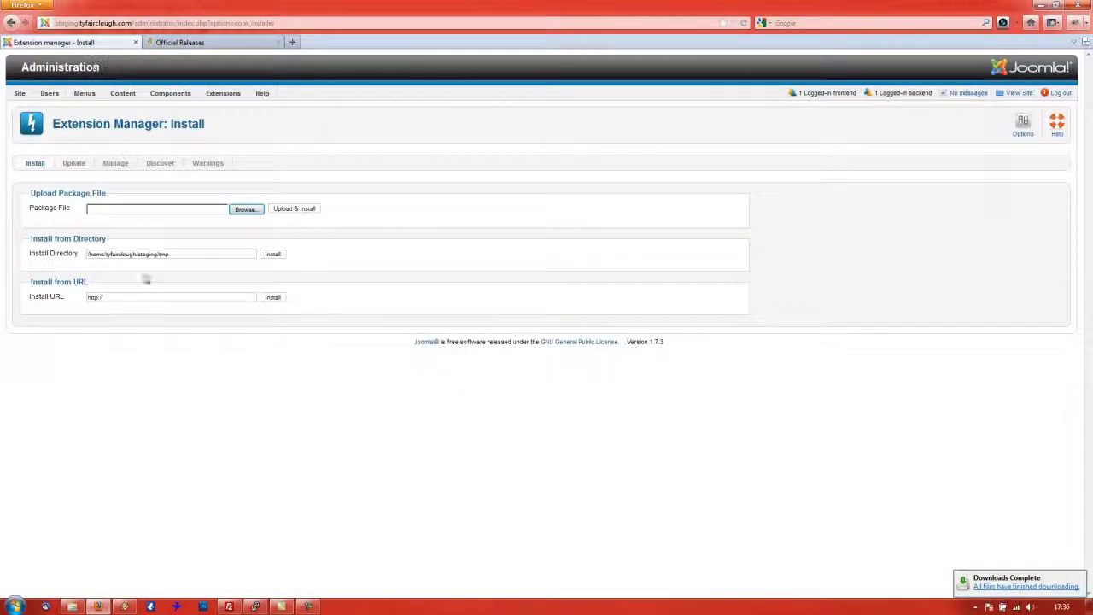
left_click(247, 212)
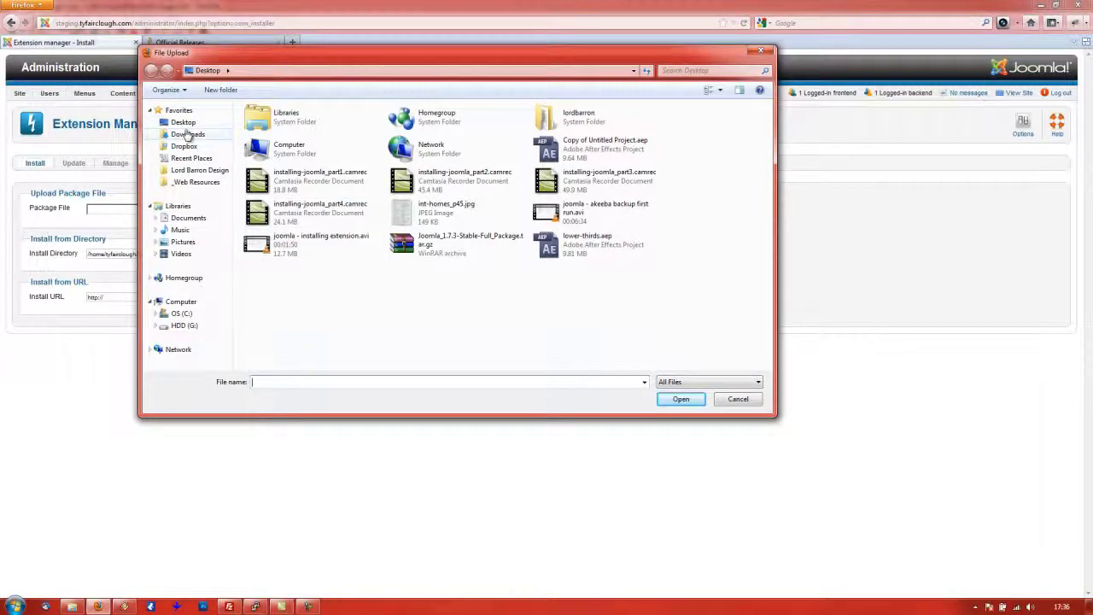
left_click(187, 134)
right_click(364, 233)
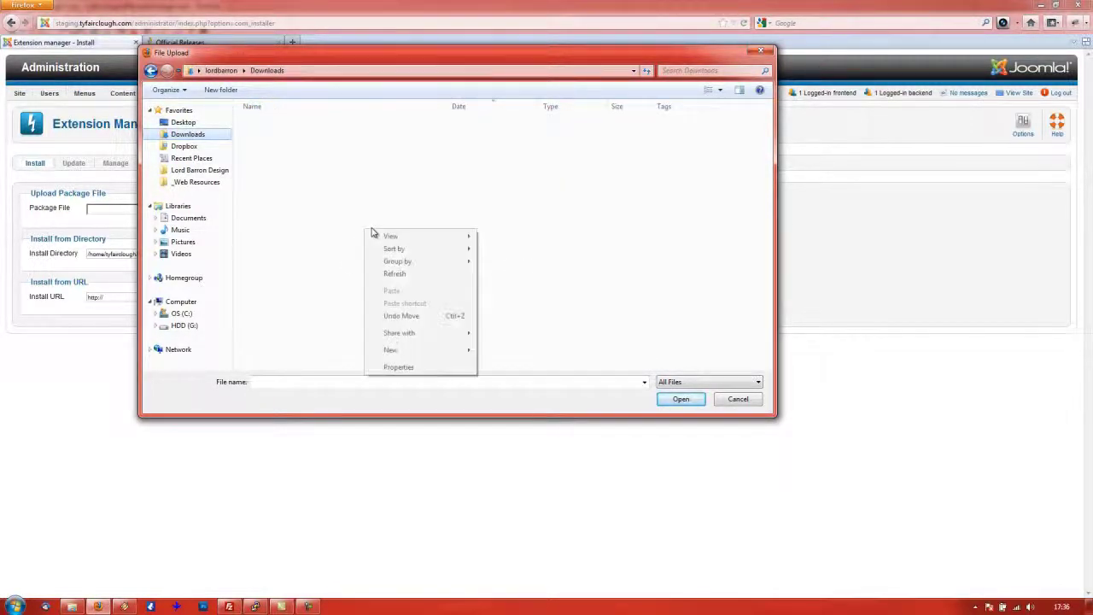
left_click(673, 226)
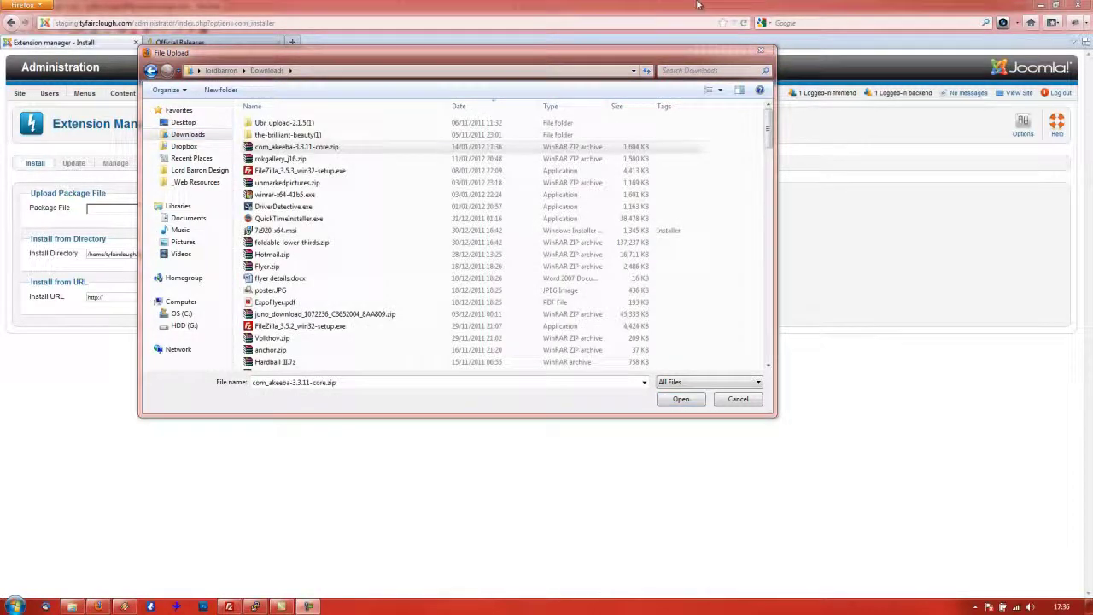
left_click(303, 147)
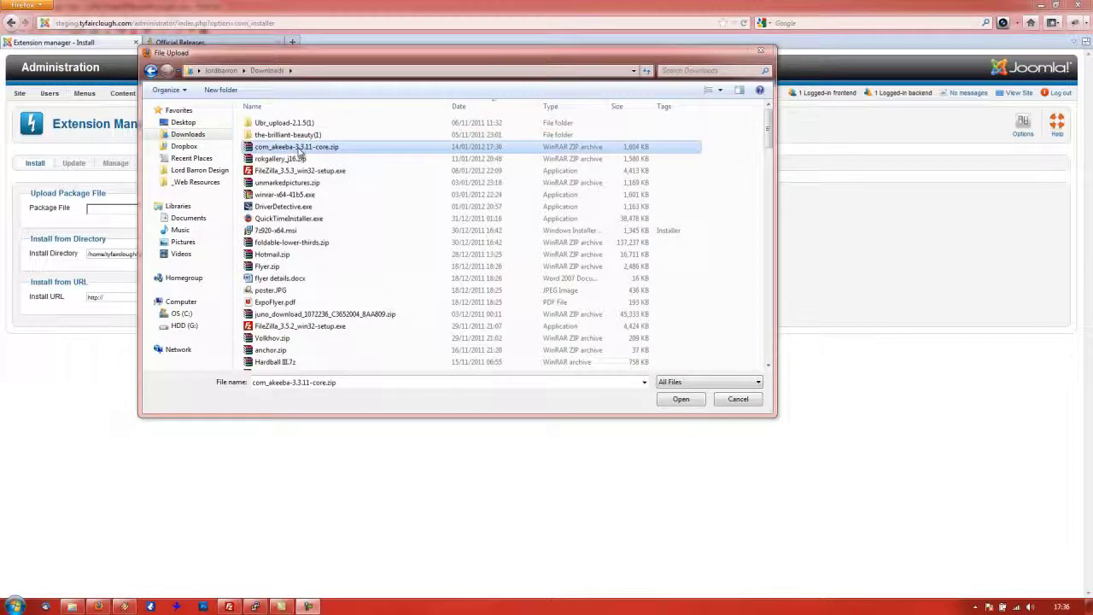
double_click(274, 147)
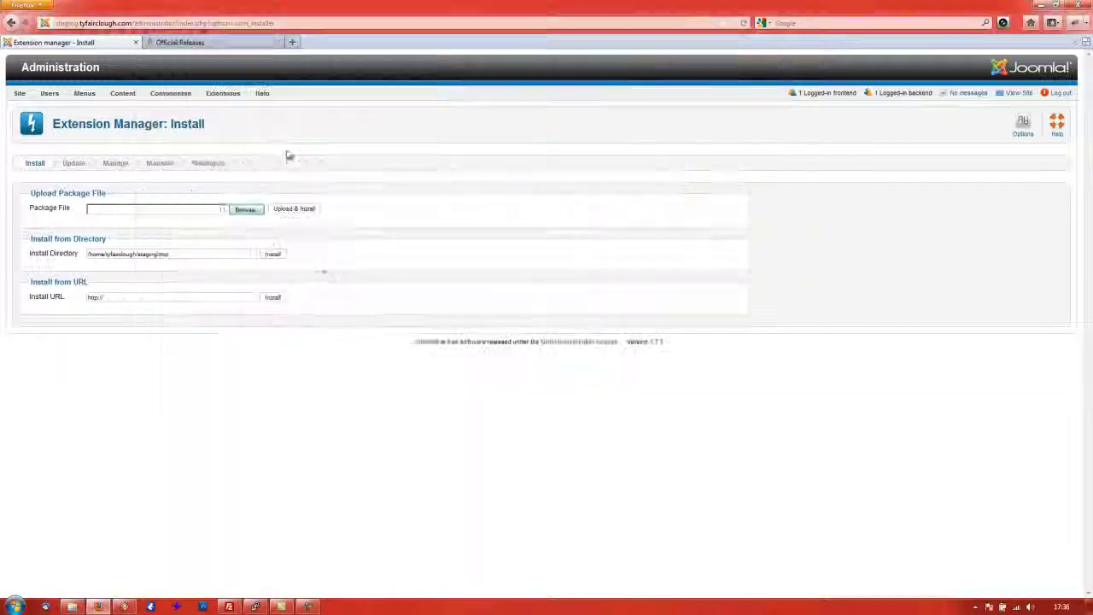
left_click(295, 214)
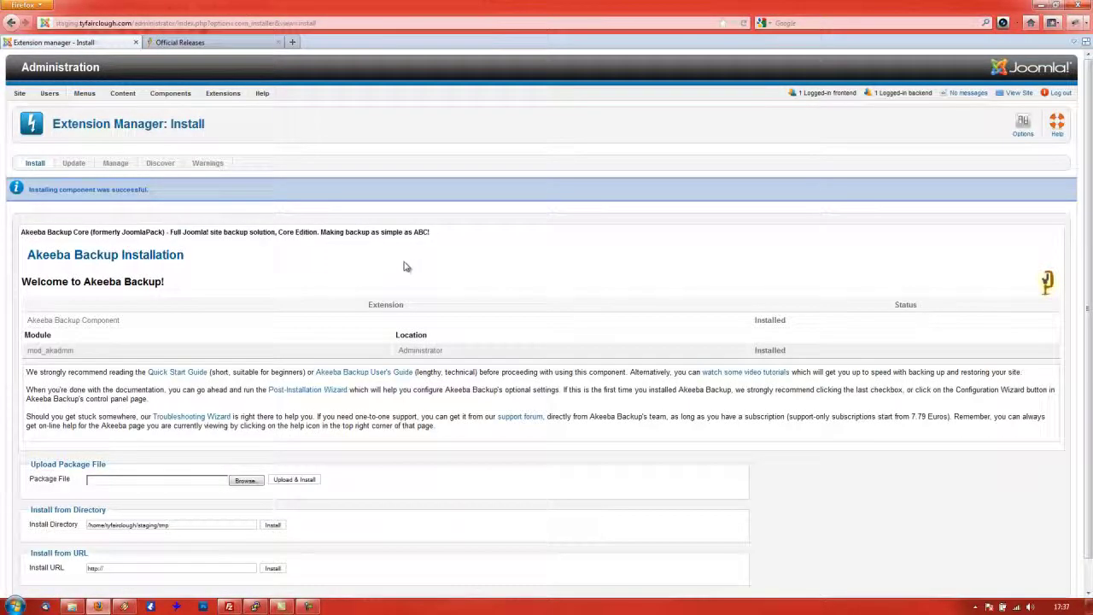
Step: Examine the Akeeba Backup installation report, including the success message, the component and module statuses, and the recommended guides
scroll(393, 265, "down", 1)
scroll(93, 205, "up", 1)
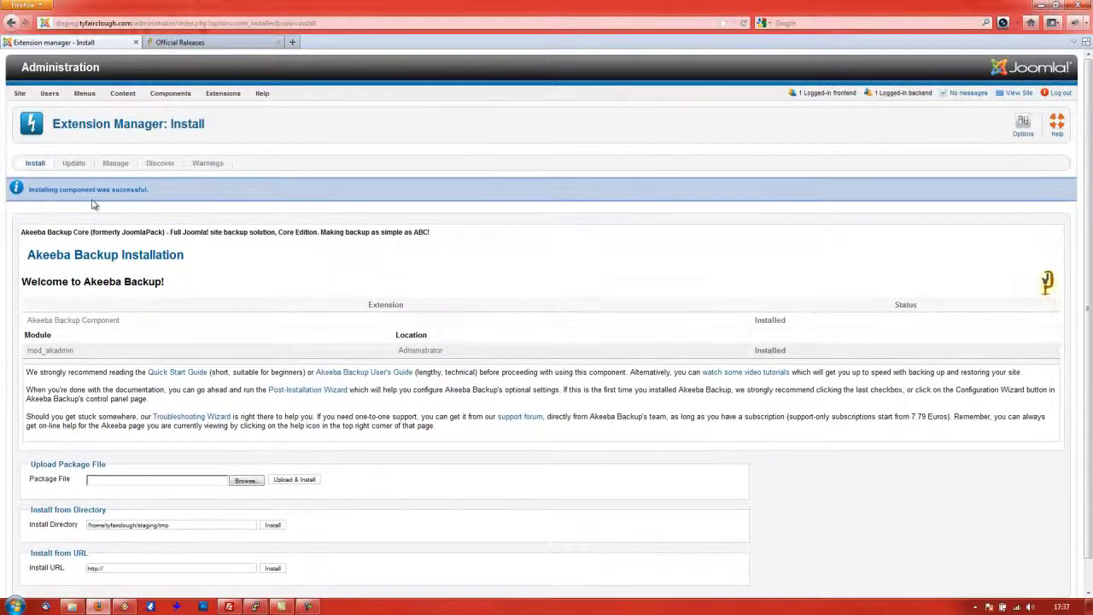
scroll(177, 384, "down", 1)
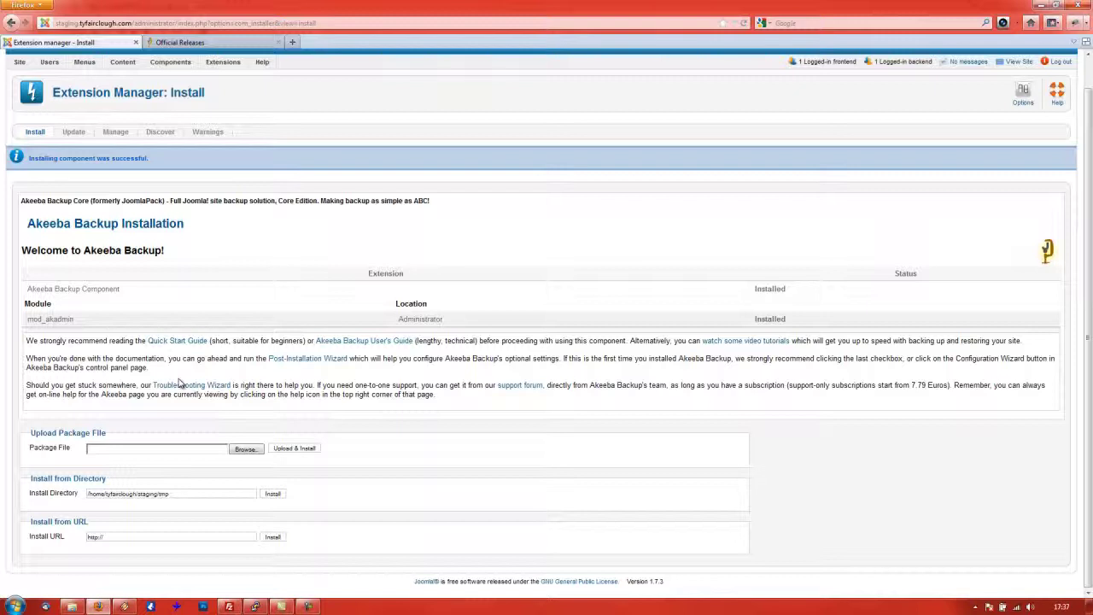
scroll(183, 383, "up", 1)
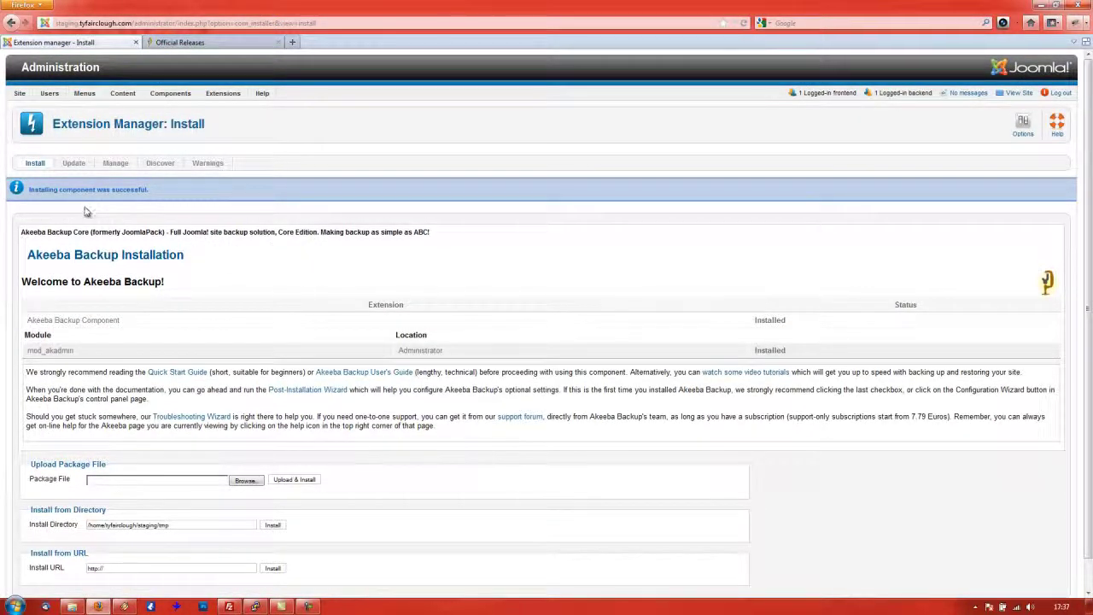
scroll(359, 384, "down", 1)
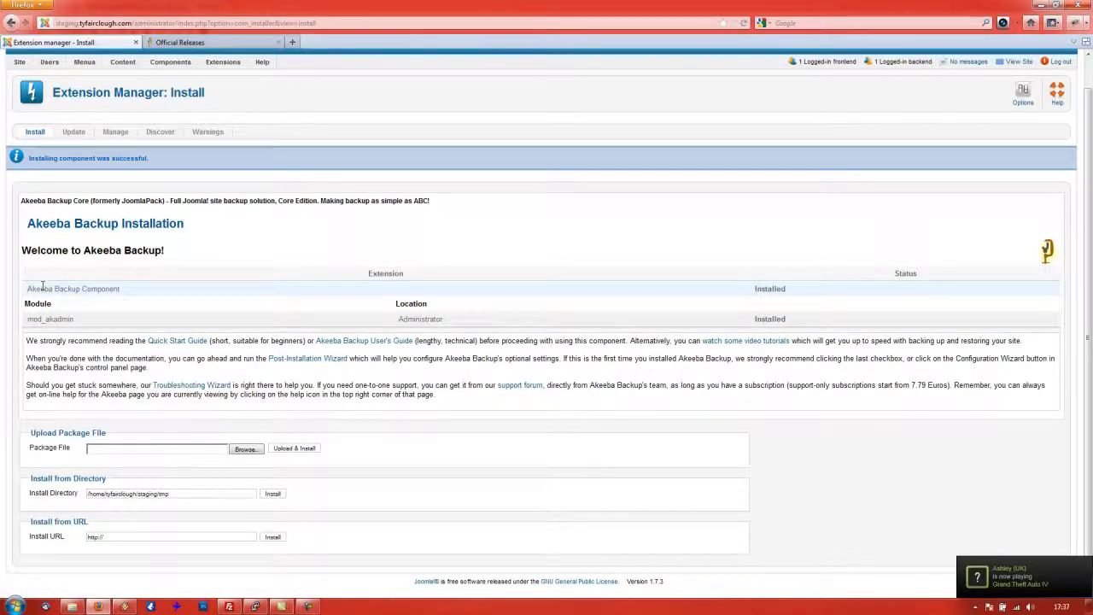
left_click_drag(73, 289, 487, 342)
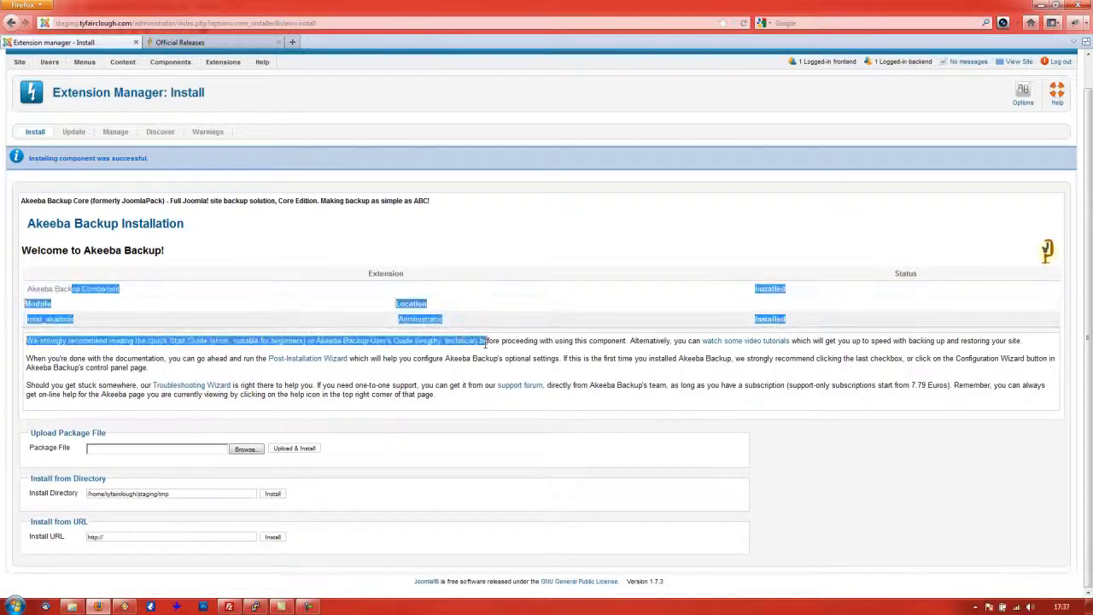
left_click(59, 288)
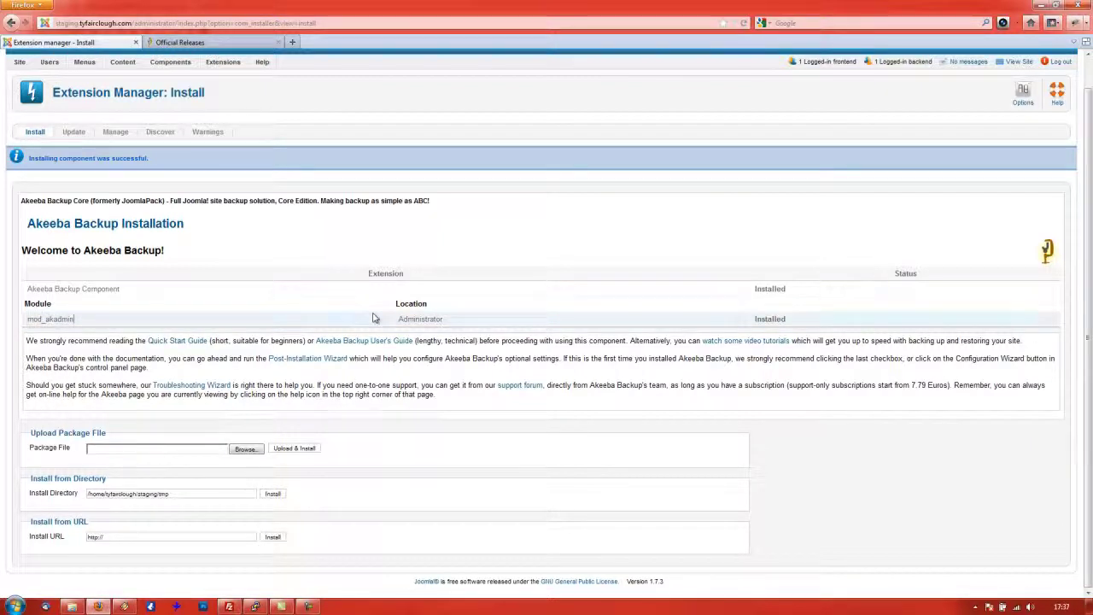
scroll(372, 319, "up", 1)
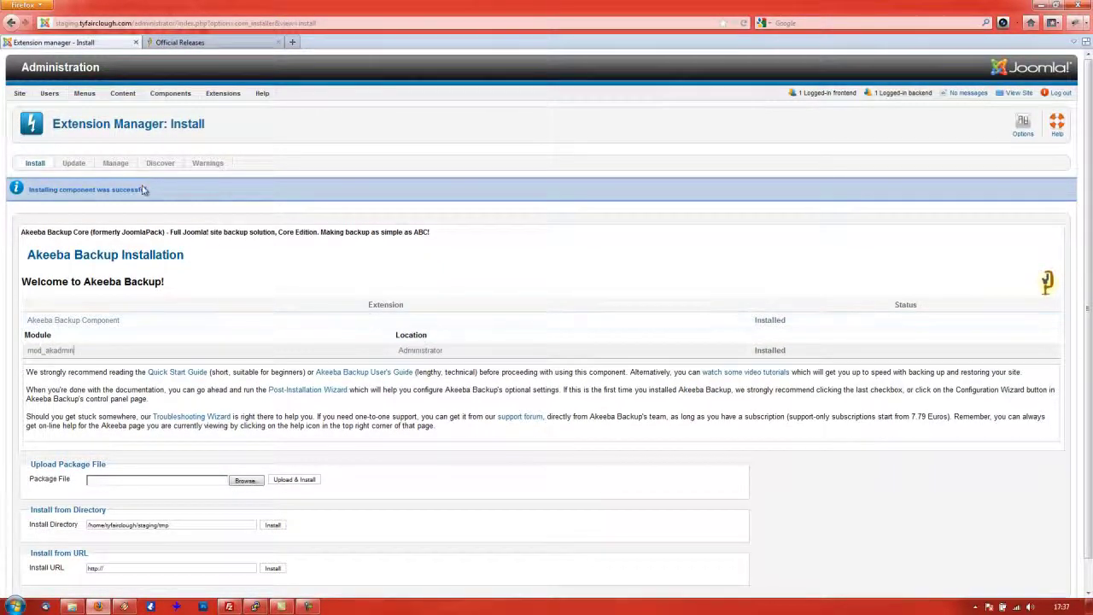
Step: Open the newly installed Akeeba Backup component in the Joomla administration
mouse_move(170, 96)
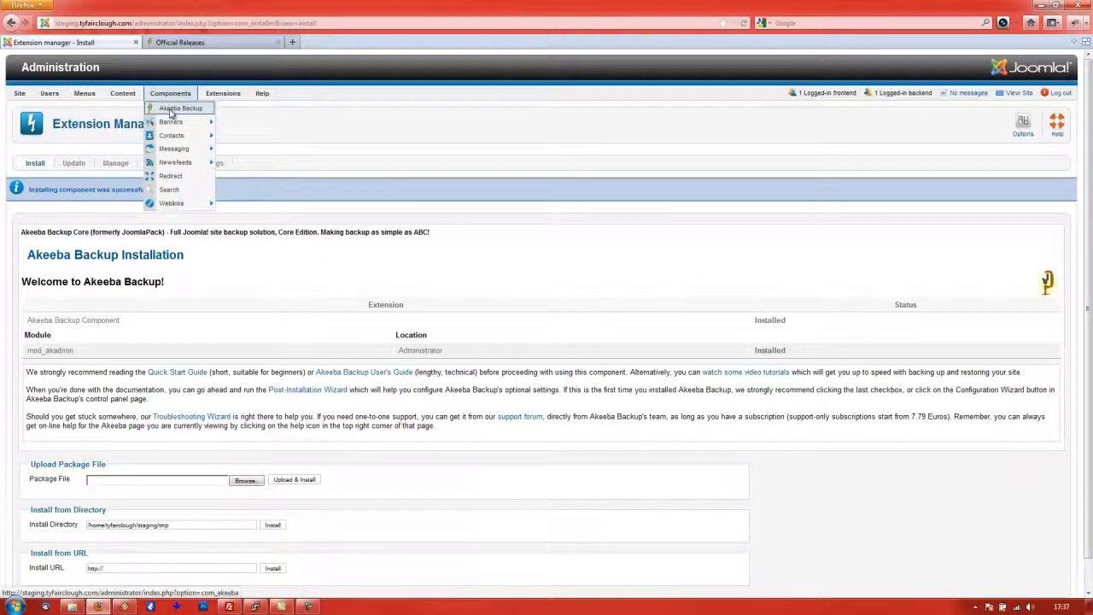
left_click(170, 112)
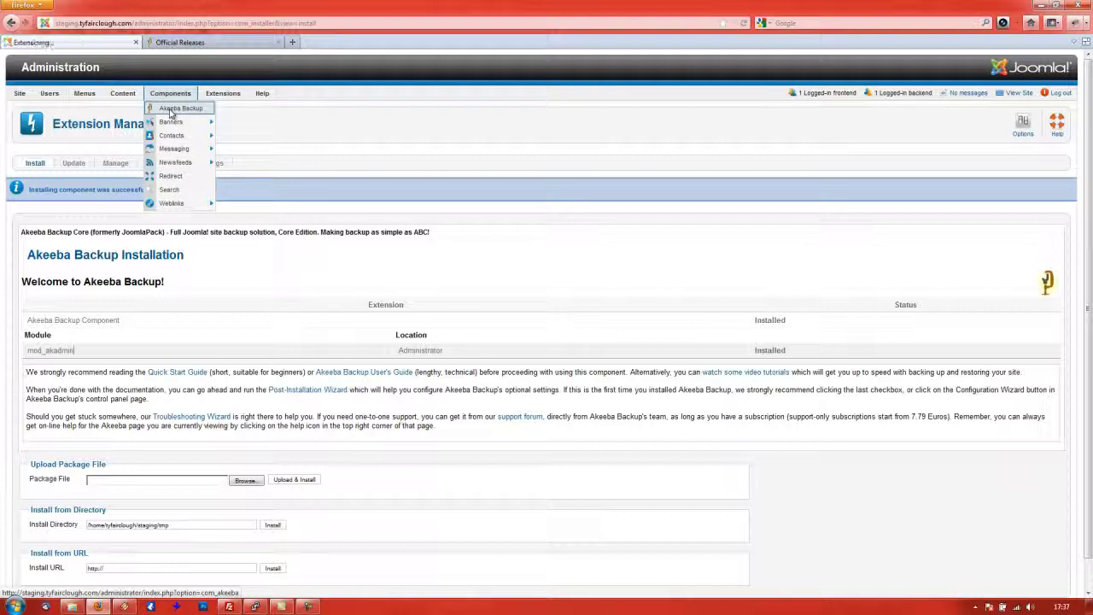